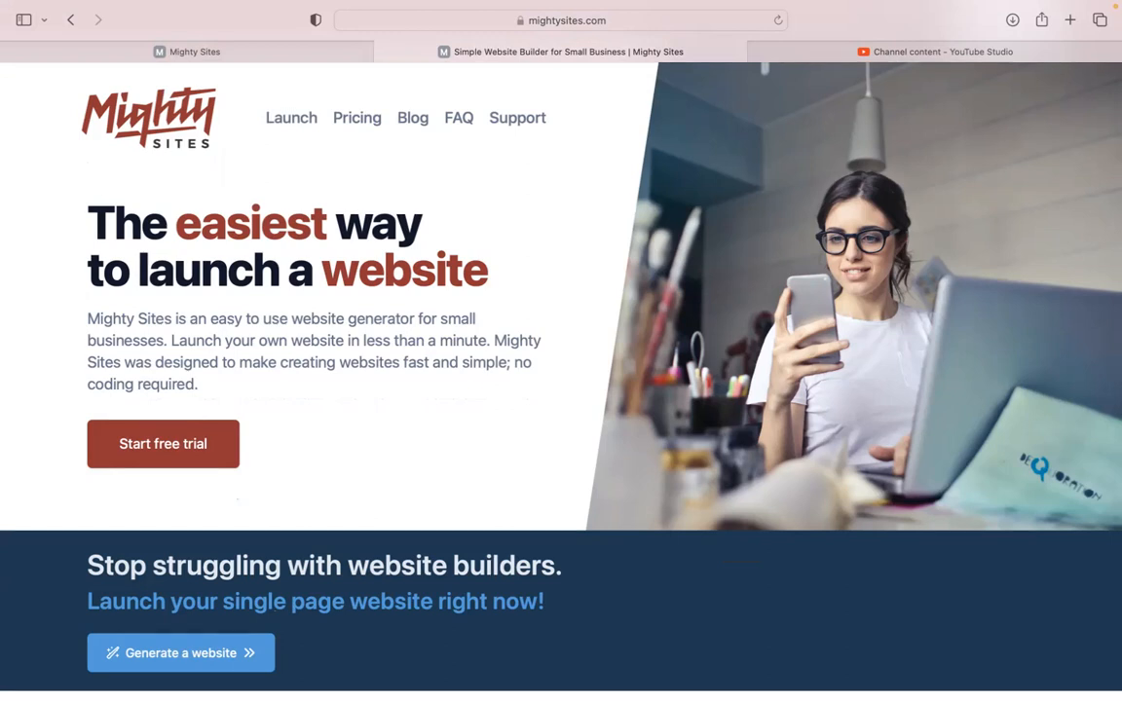
# Switch to the Mighty Sites site builder to start a new site.
pyautogui.scroll(-2, 561, 370)
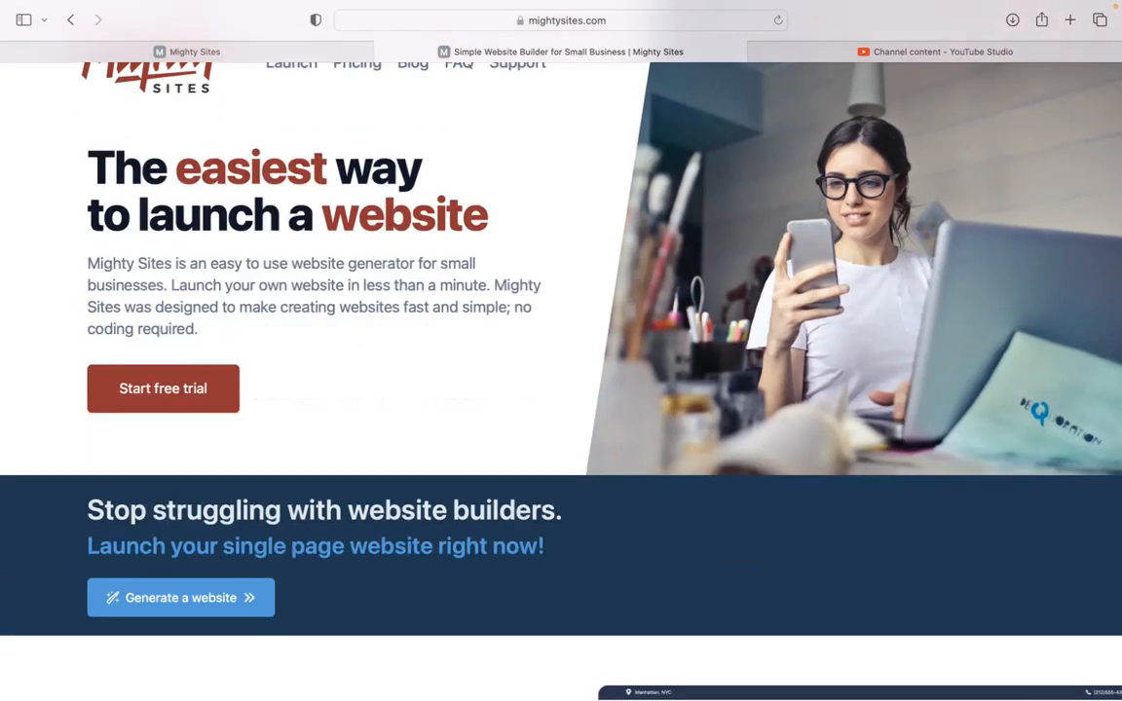
pyautogui.scroll(-1, 562, 370)
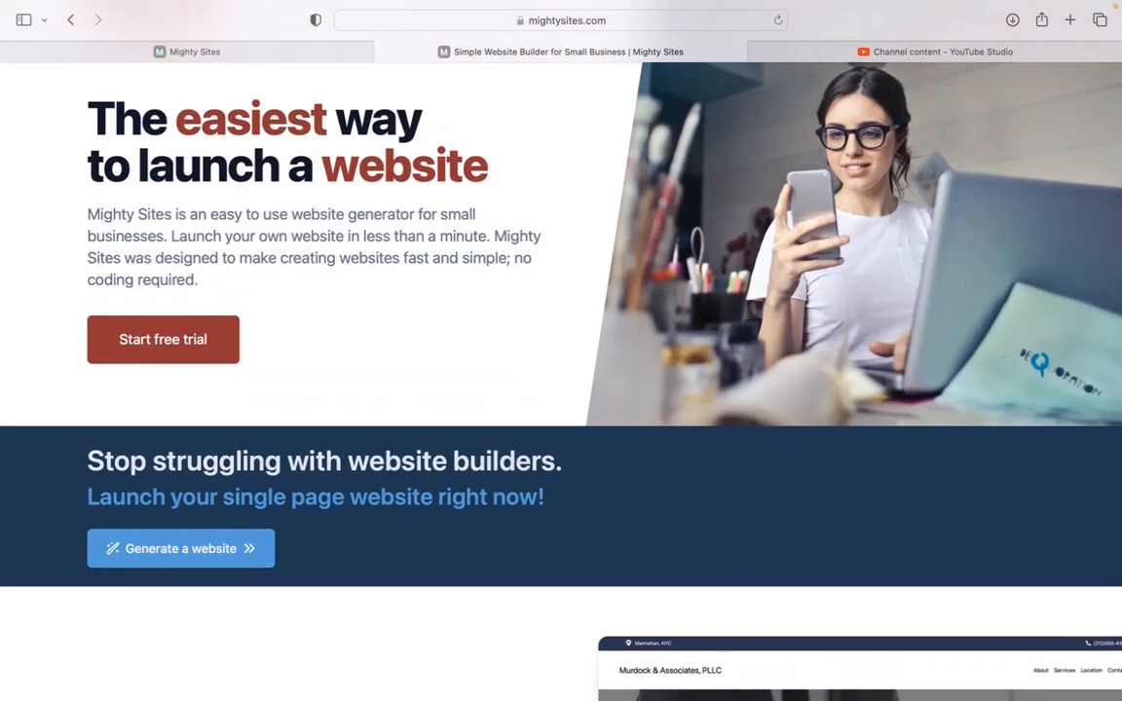
pyautogui.scroll(-3, 561, 370)
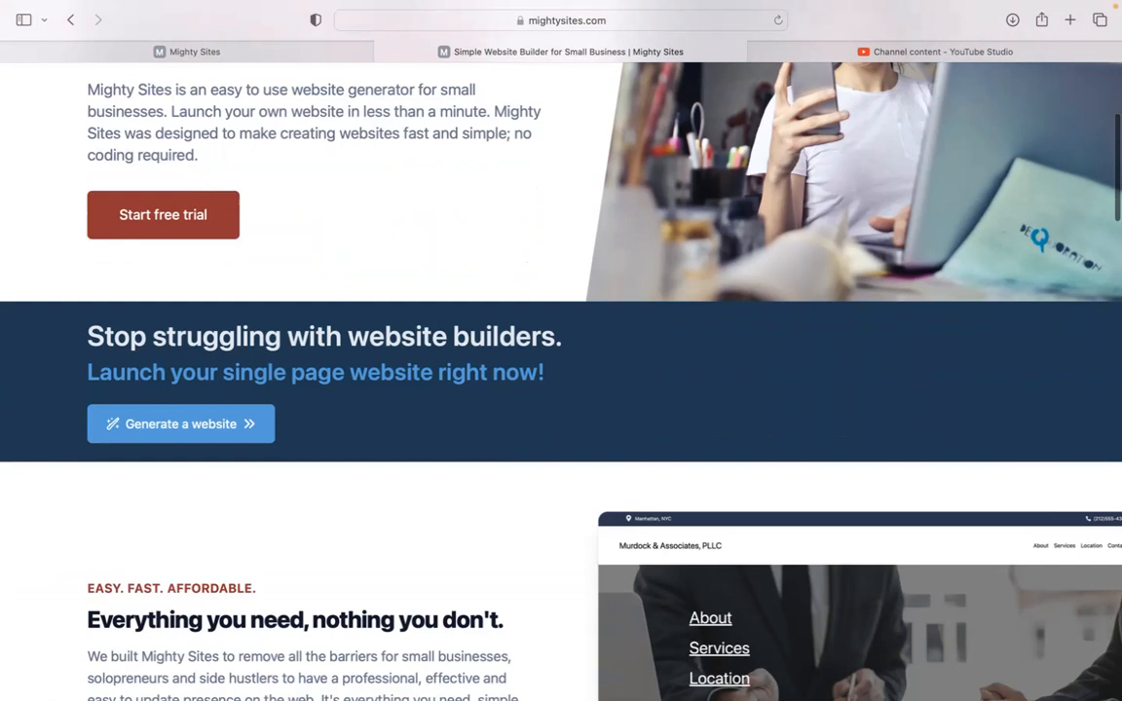
pyautogui.scroll(-3, 561, 370)
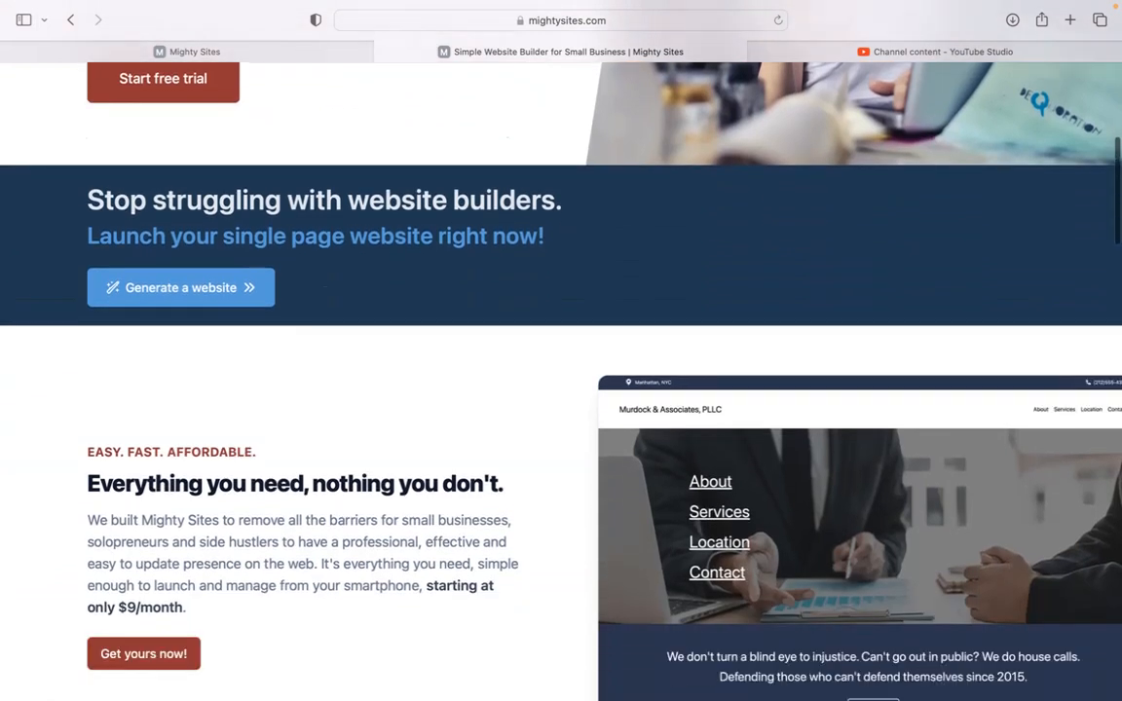
pyautogui.scroll(-6, 561, 370)
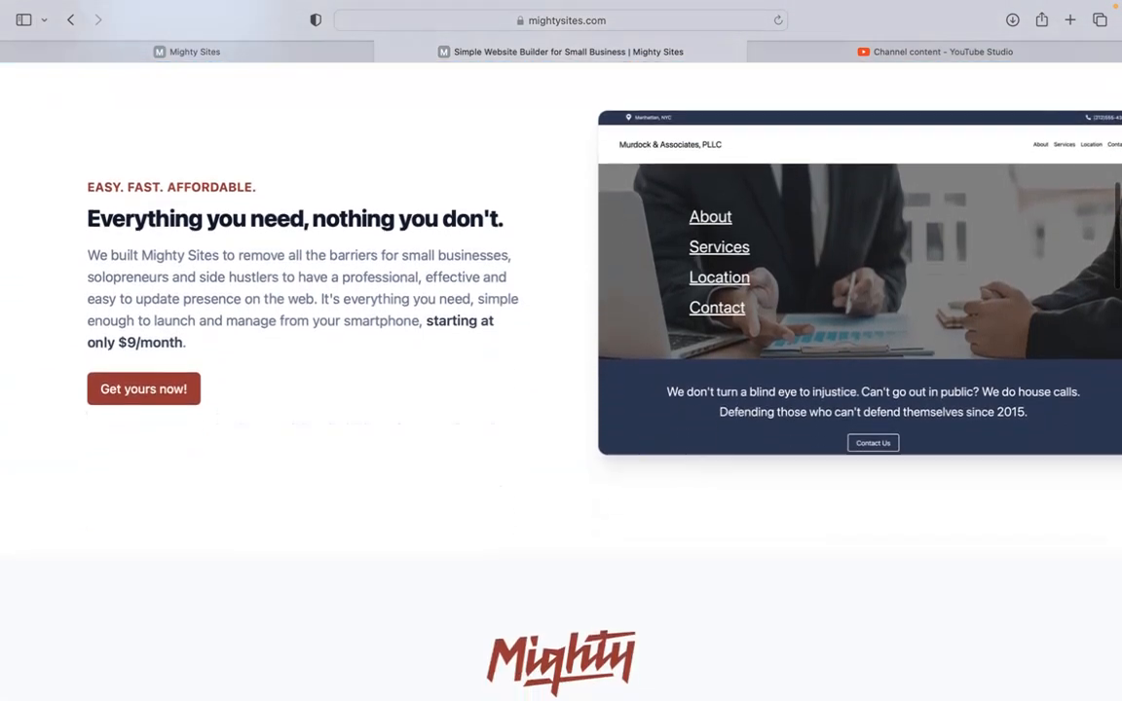
pyautogui.scroll(-4, 561, 370)
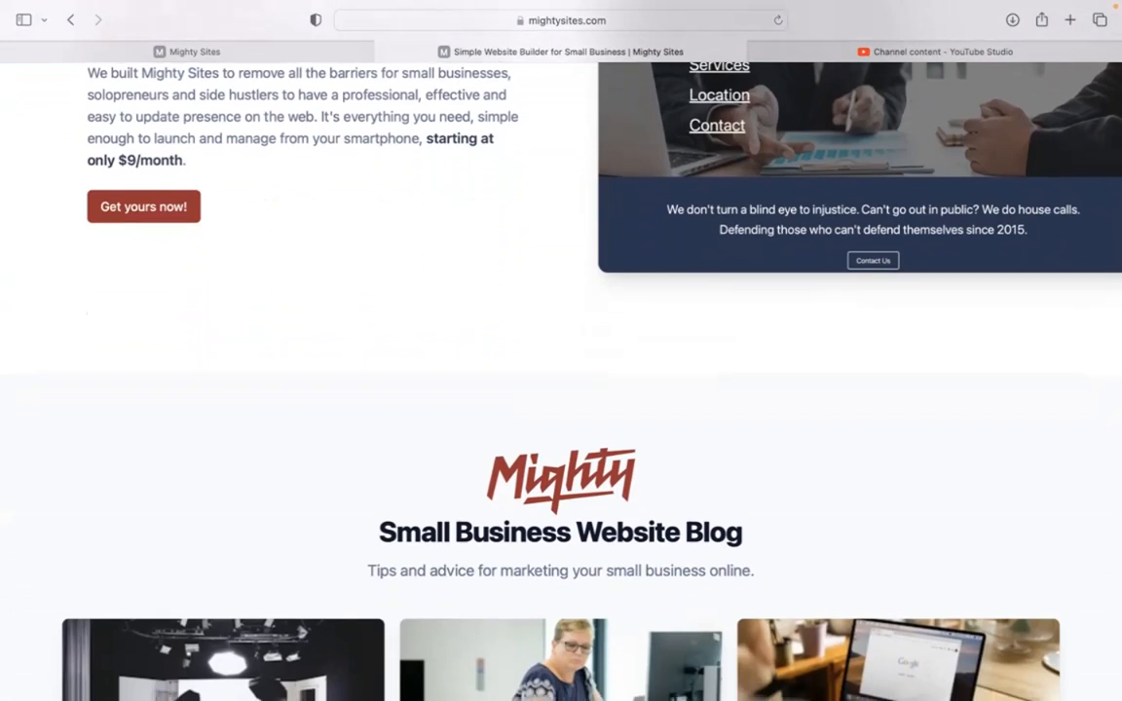
pyautogui.scroll(-5, 561, 370)
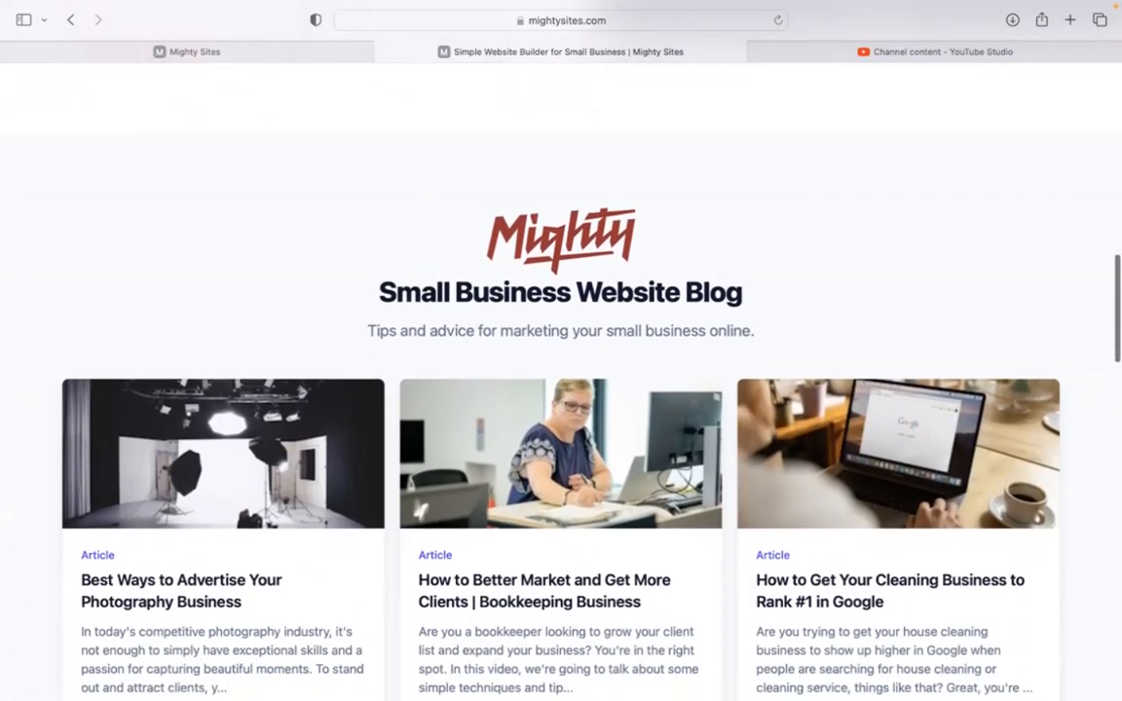
pyautogui.scroll(-7, 561, 370)
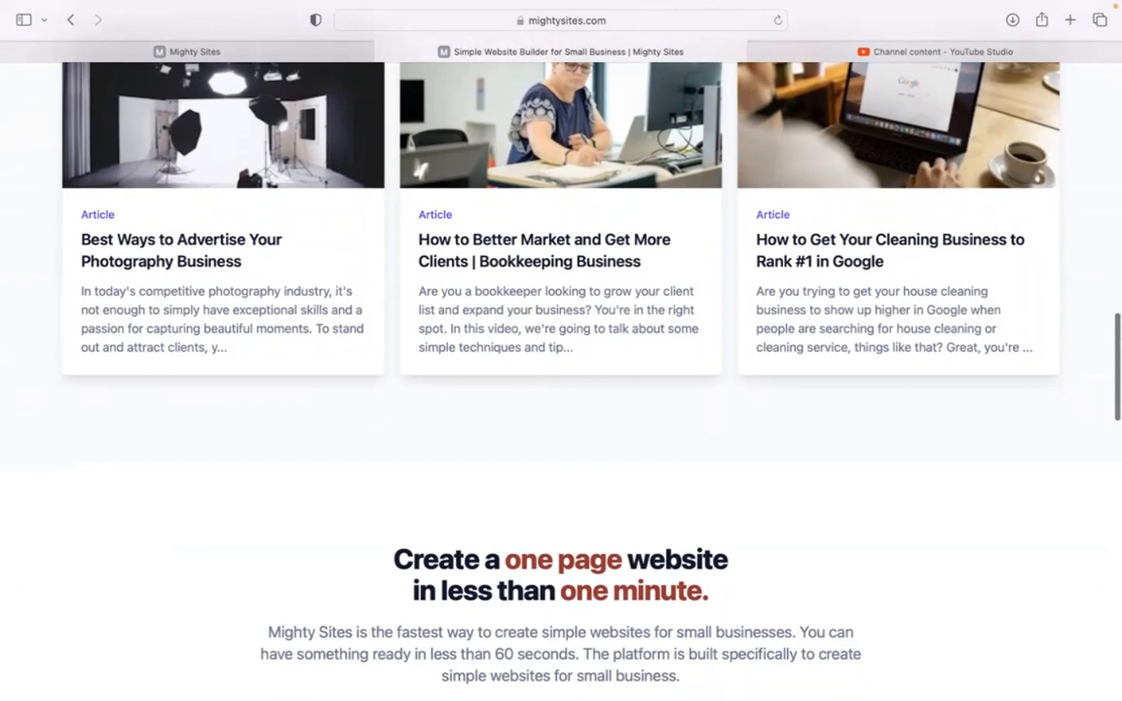
pyautogui.scroll(-6, 561, 370)
pyautogui.scroll(-1, 561, 370)
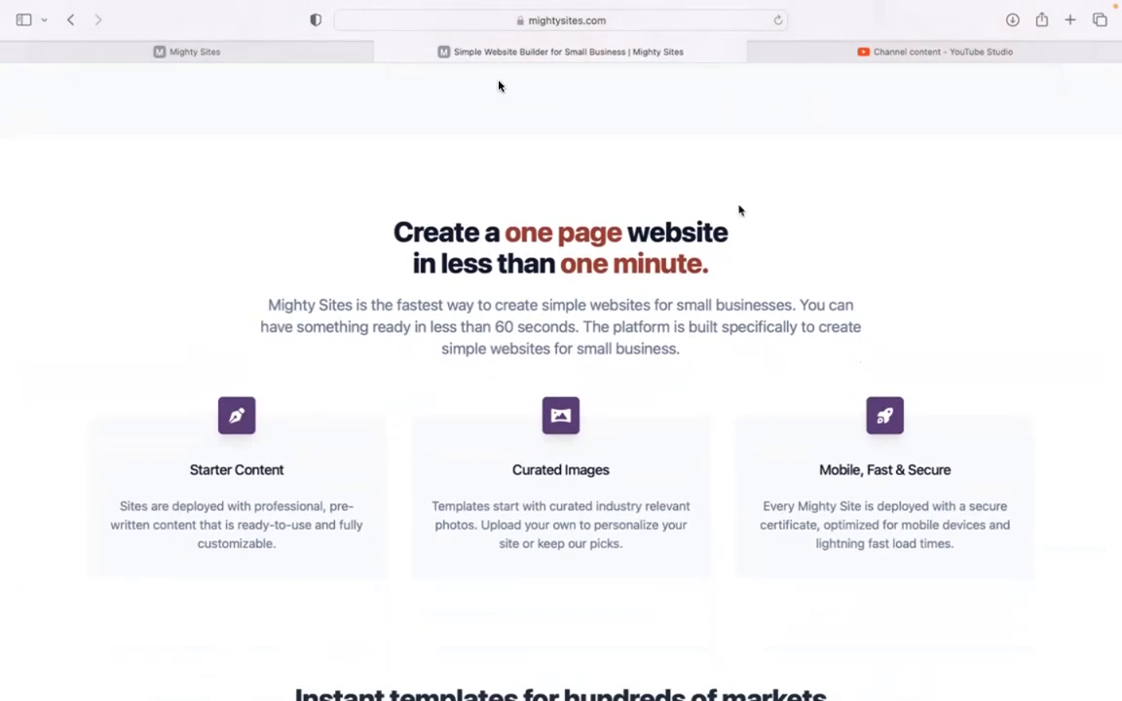
pyautogui.click(312, 49)
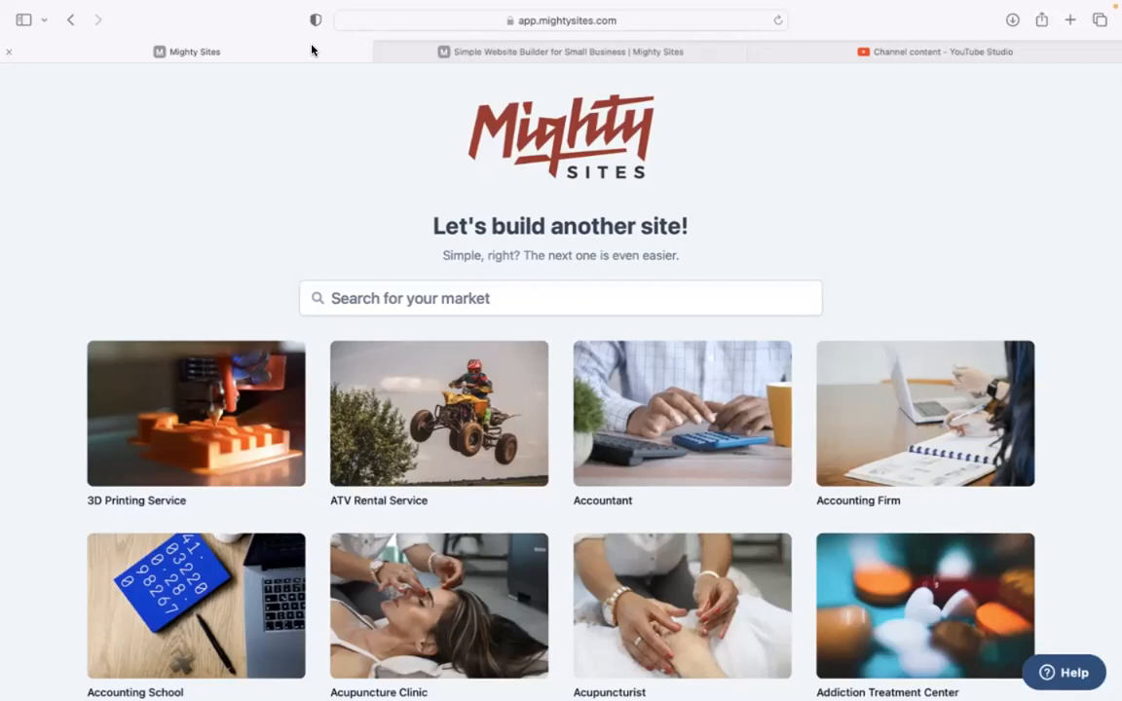
# Search the markets for 'solar pa' and pick the Solar Panel Cleaning template.
pyautogui.scroll(-3, 383, 231)
pyautogui.scroll(-10, 561, 380)
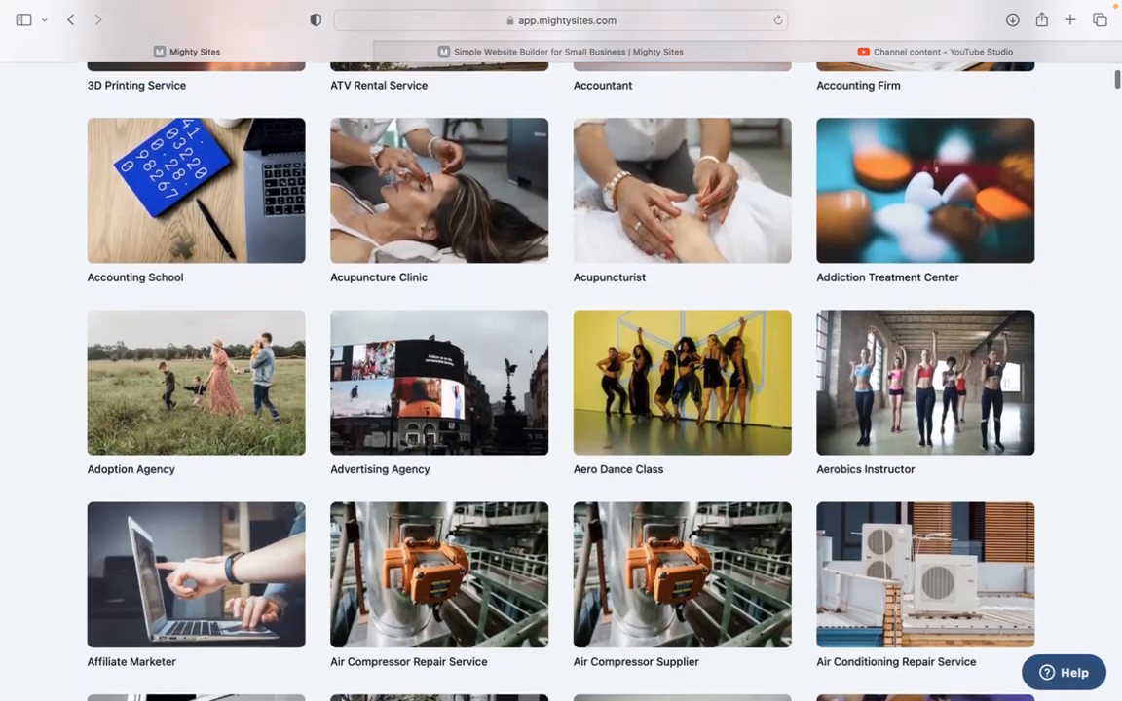
pyautogui.scroll(-7, 561, 380)
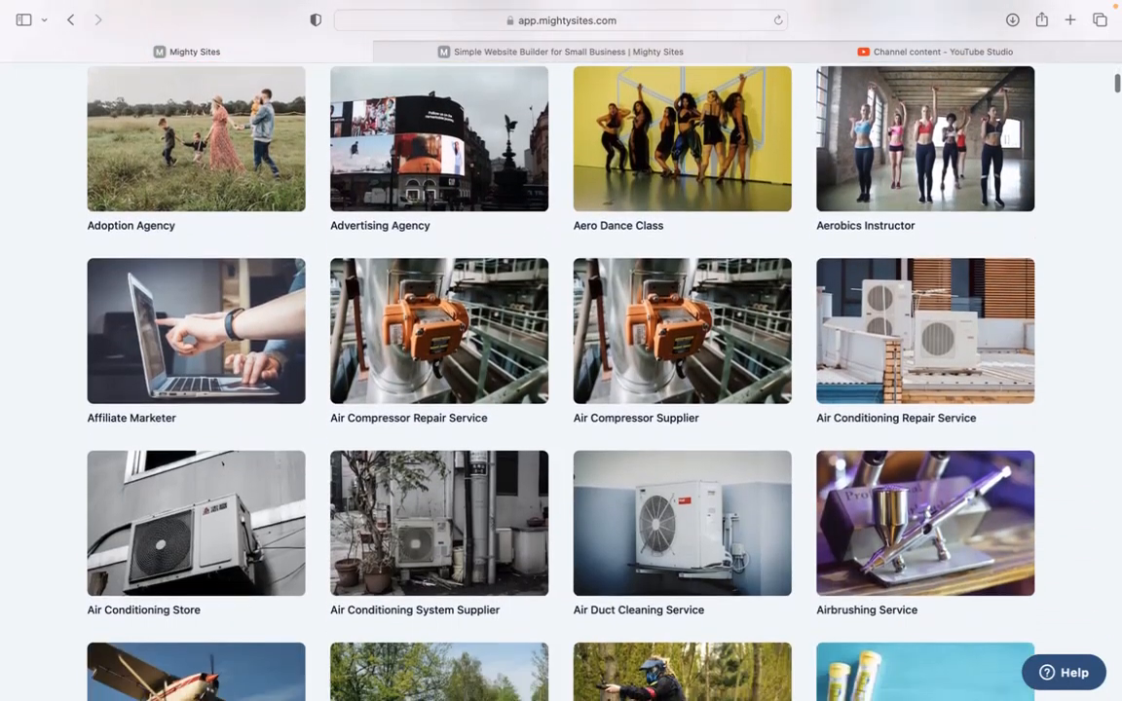
pyautogui.scroll(-4, 561, 380)
pyautogui.scroll(5, 561, 380)
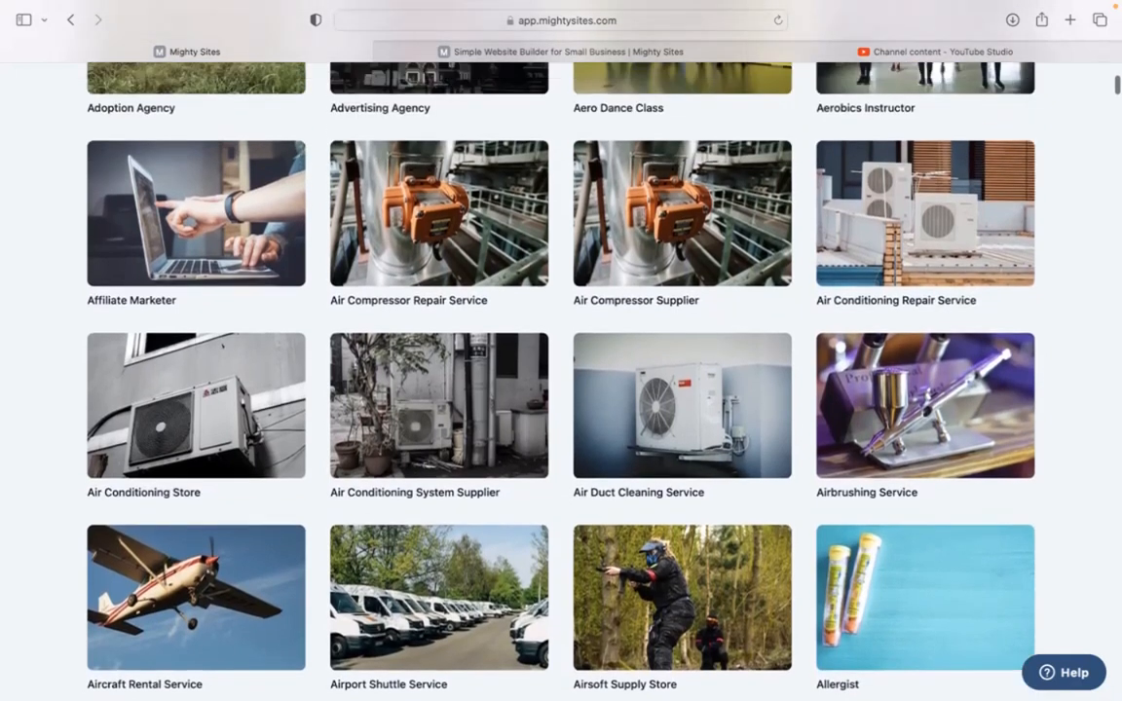
pyautogui.scroll(15, 437, 324)
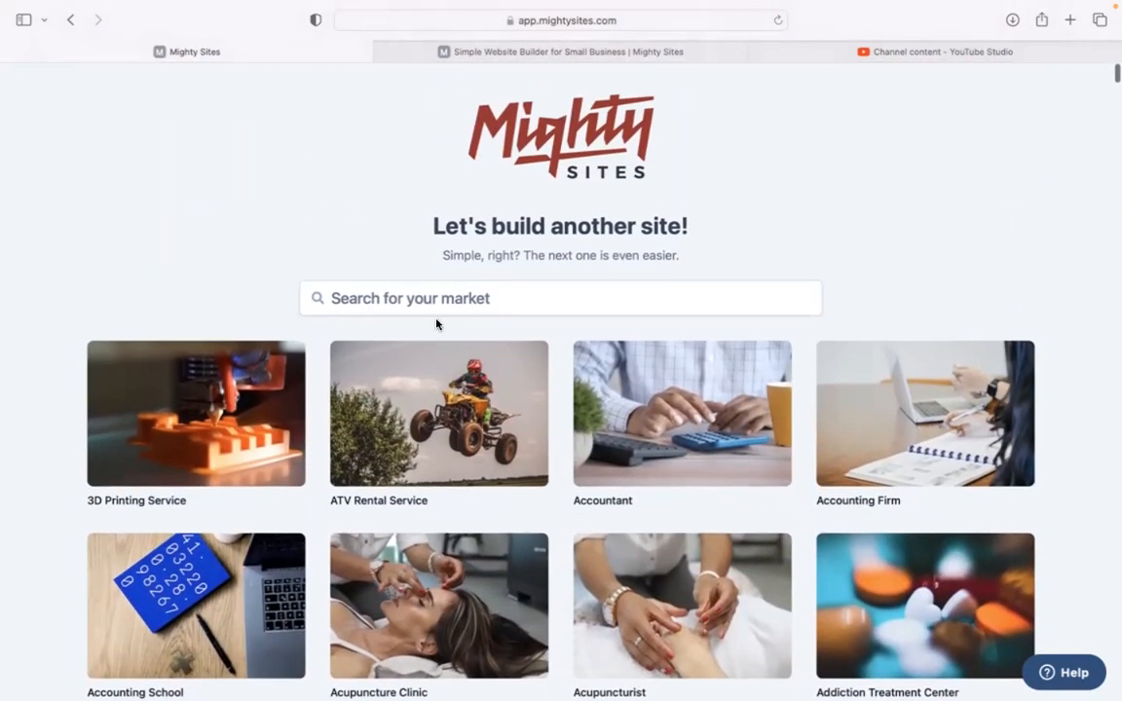
pyautogui.click(468, 294)
pyautogui.write('solar pa')
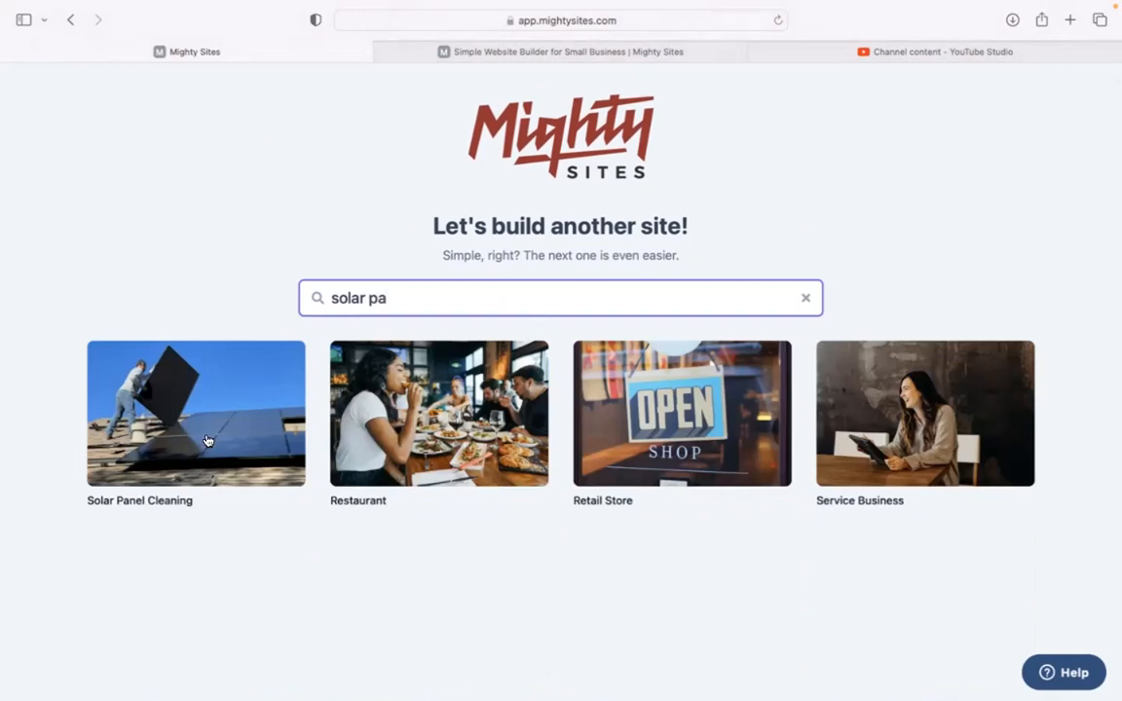
pyautogui.click(207, 441)
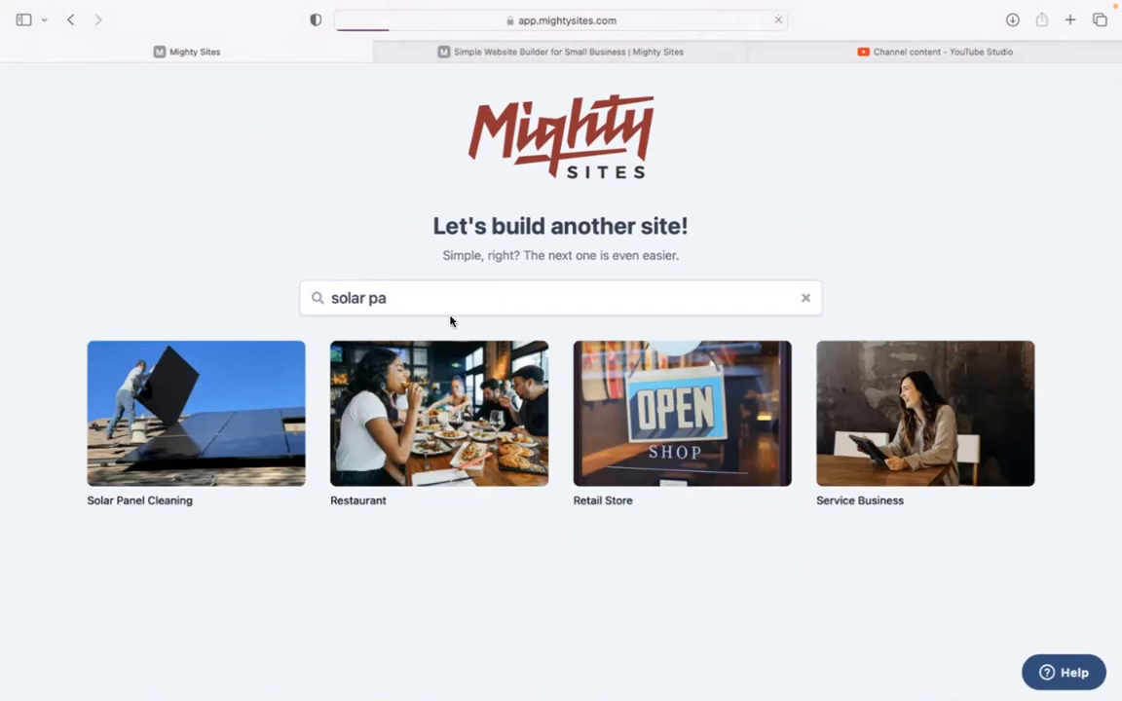
# Enter company name Solar Shine, city Denver and state Colorado.
pyautogui.write('Solar Shine')
pyautogui.click(370, 383)
pyautogui.write('Denver')
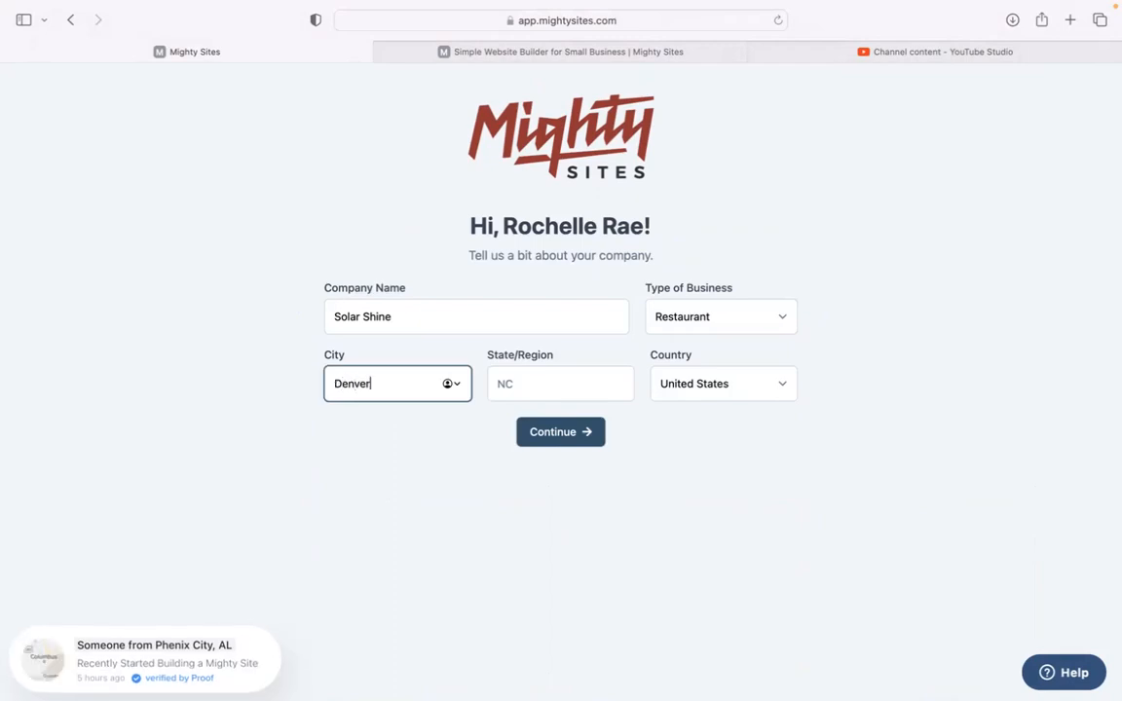
pyautogui.click(558, 392)
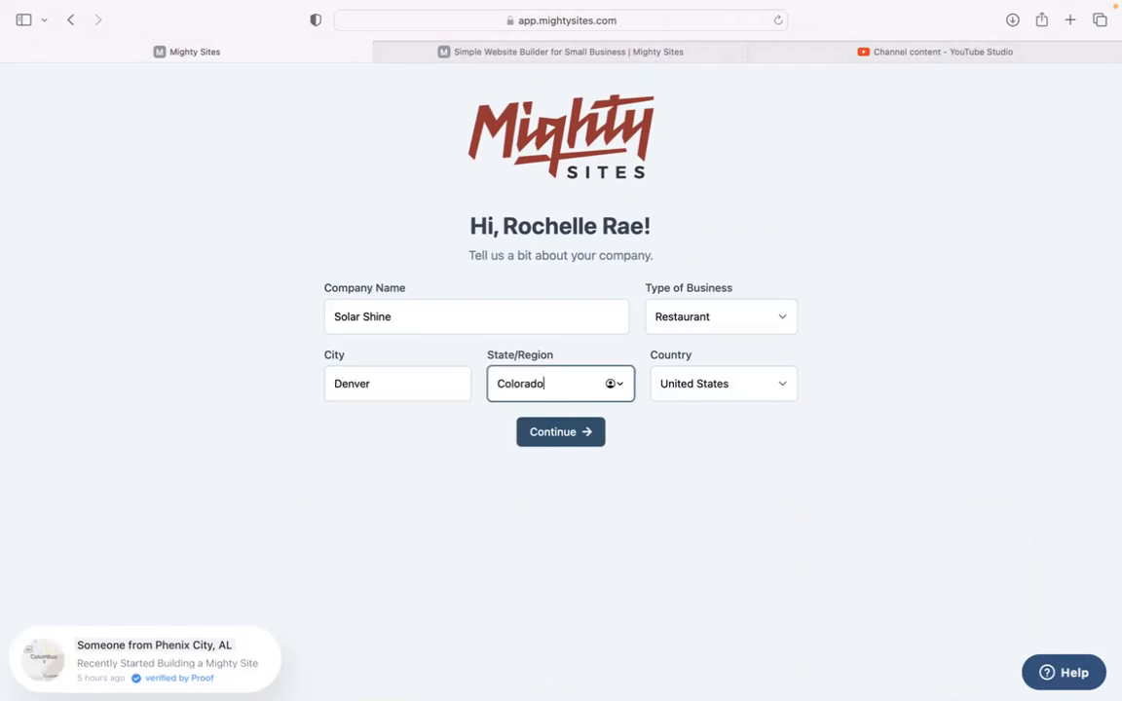
pyautogui.write('Colorado')
# Set the business type to Service and submit the company details.
pyautogui.click(697, 317)
pyautogui.click(709, 349)
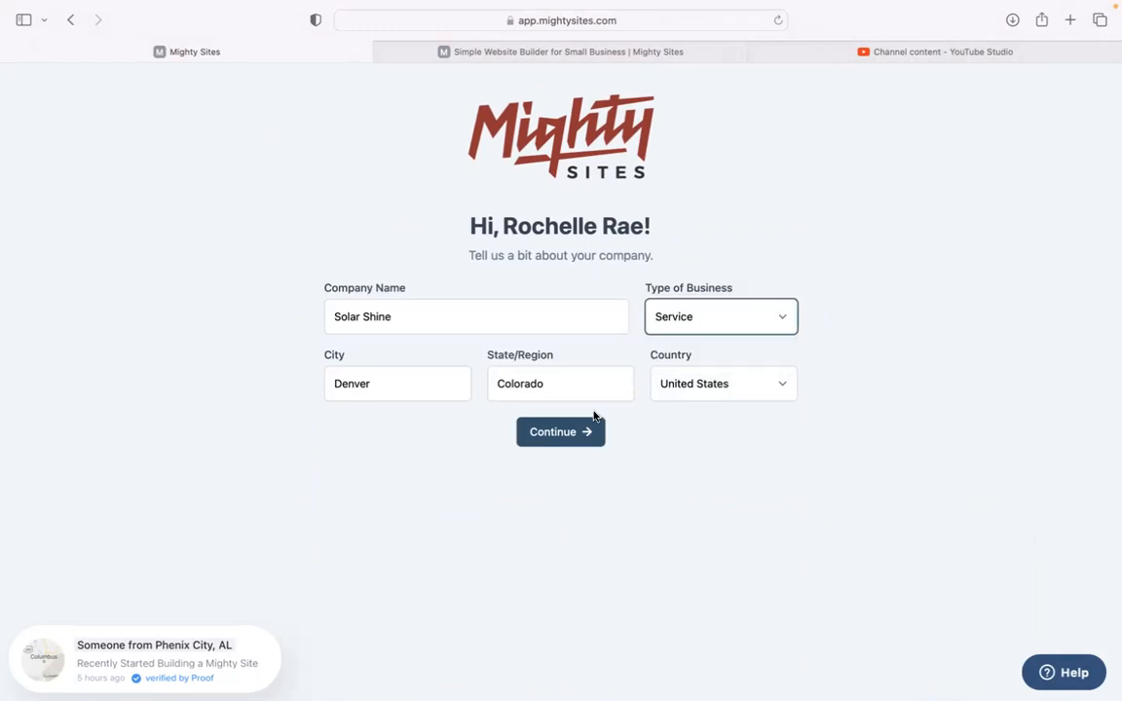
pyautogui.click(589, 432)
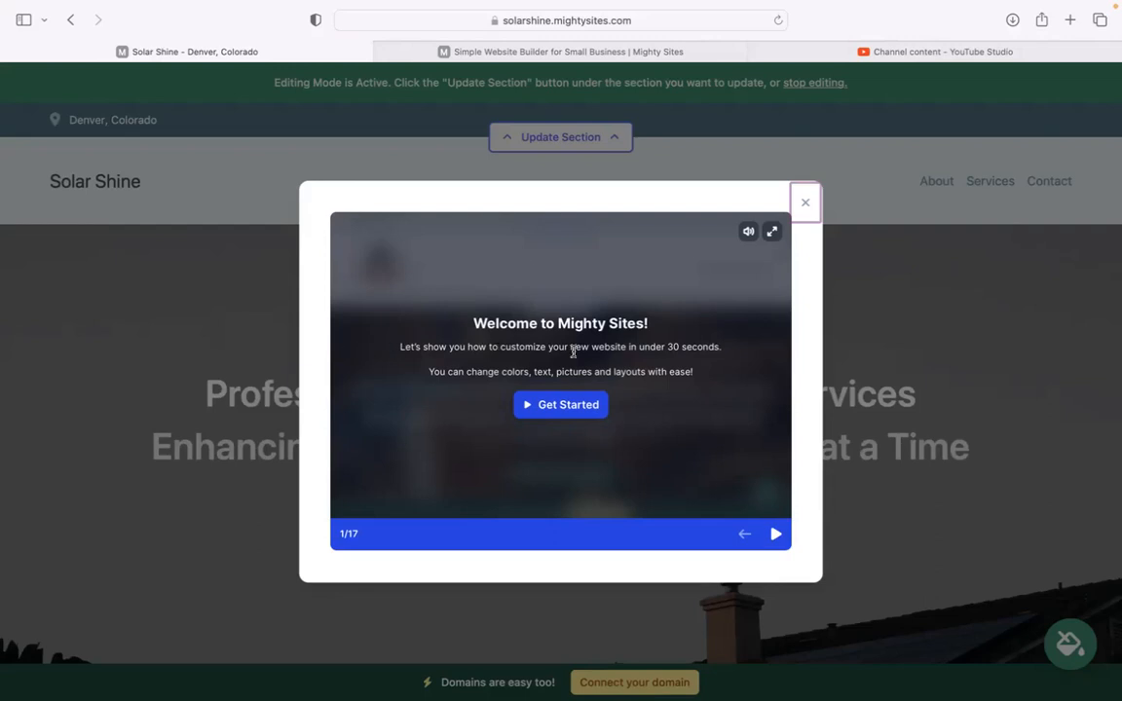
# Page through the welcome tutorial slides and close the tutorial.
pyautogui.moveTo(379, 346); pyautogui.dragTo(749, 349)
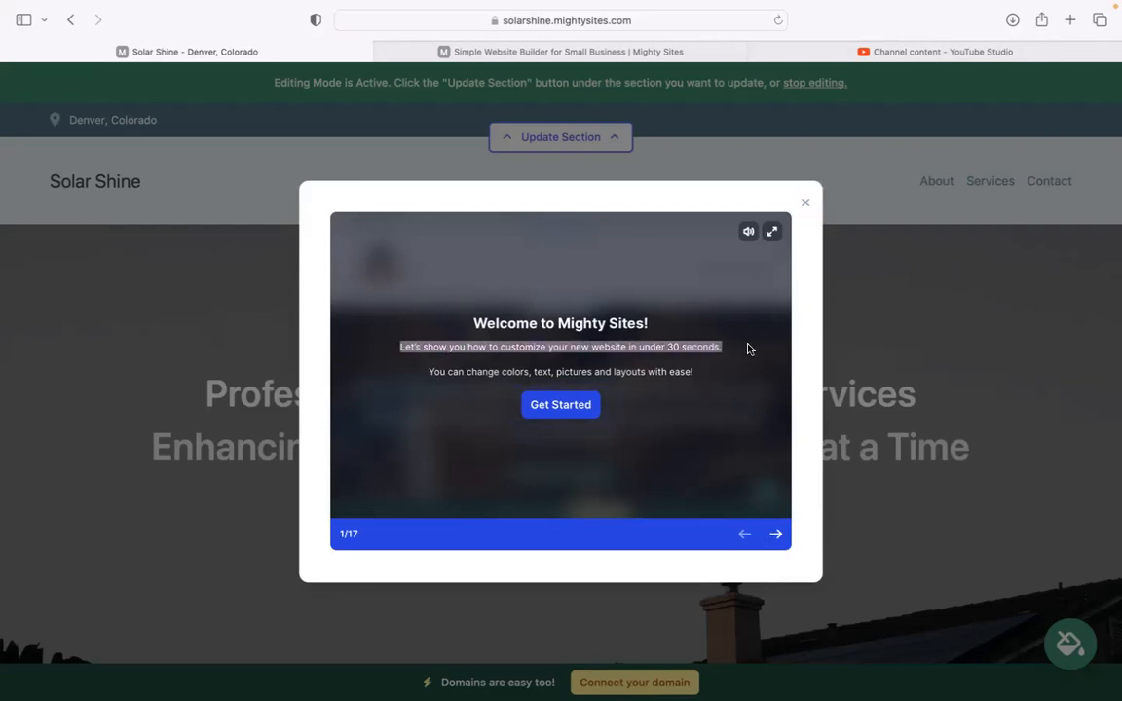
pyautogui.click(775, 535)
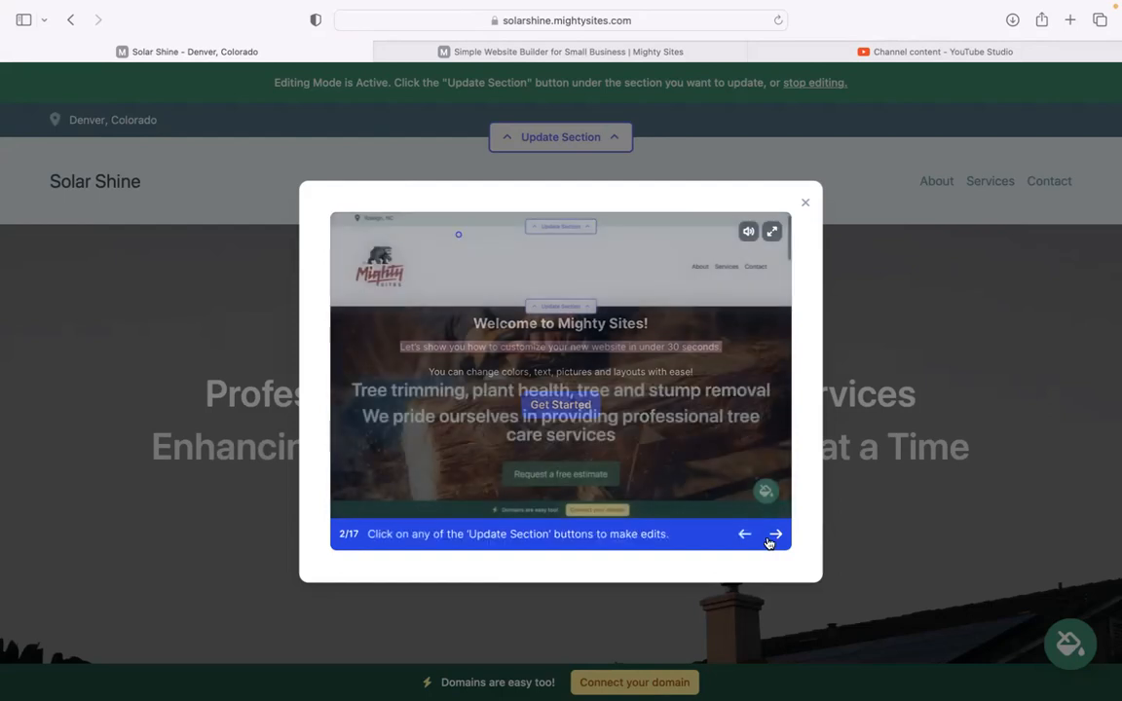
pyautogui.click(774, 535)
pyautogui.click(775, 535)
pyautogui.click(775, 535)
pyautogui.click(774, 535)
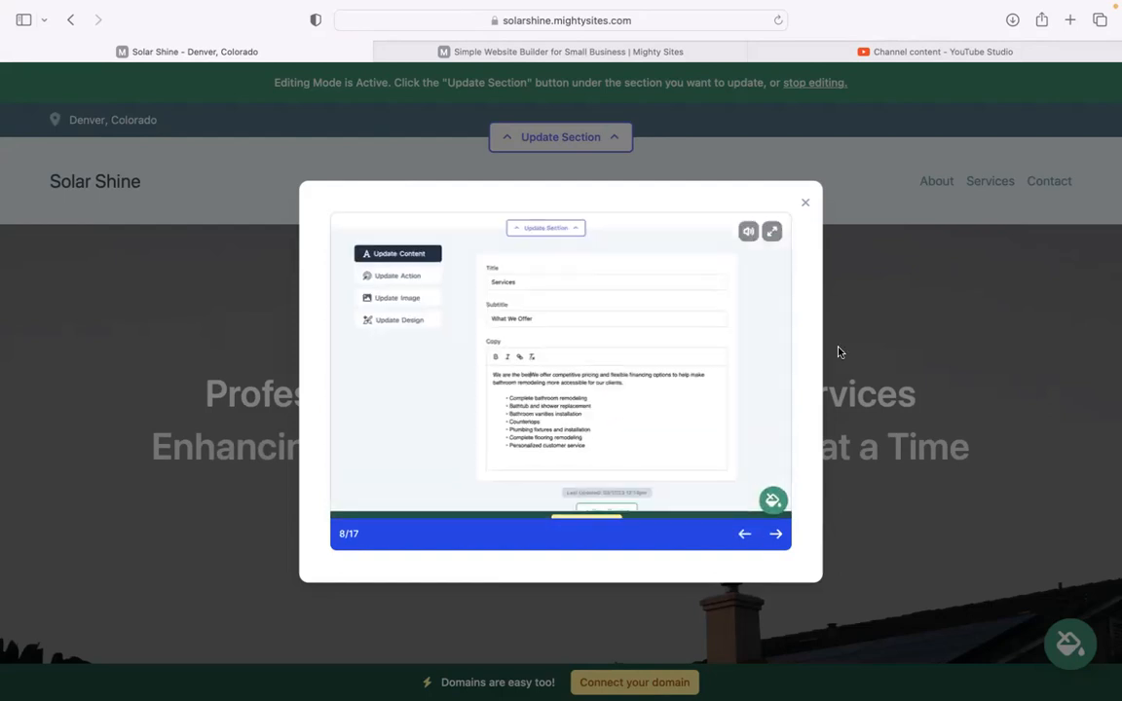
pyautogui.click(804, 204)
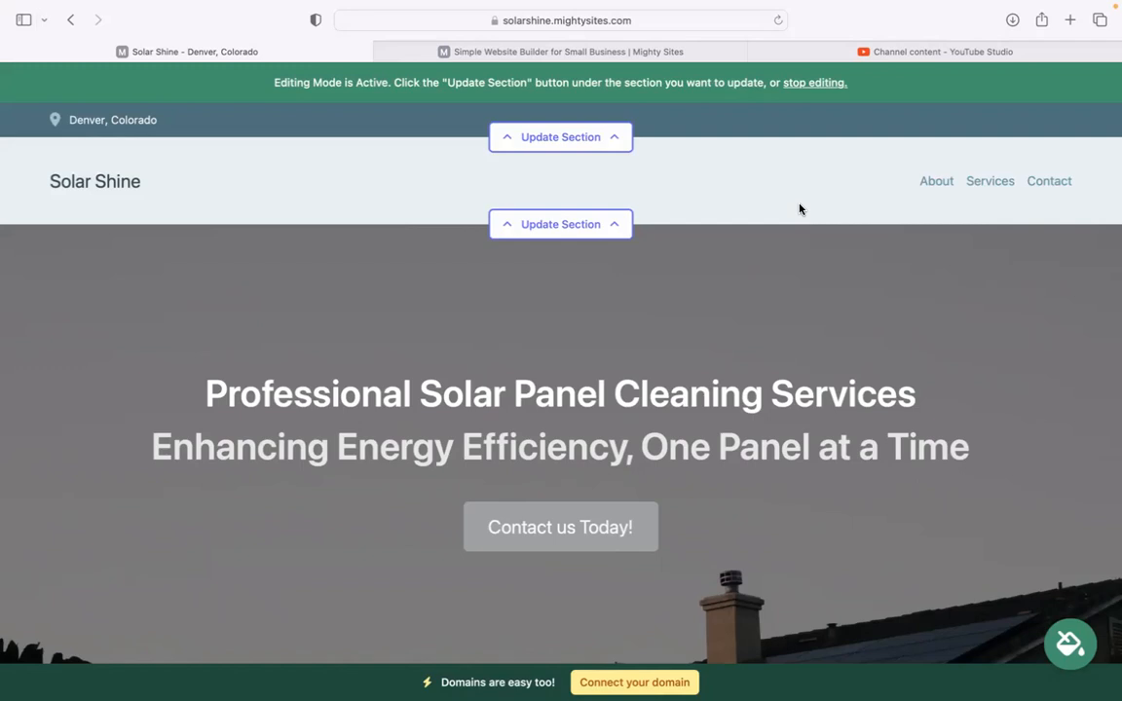
pyautogui.scroll(-2, 800, 208)
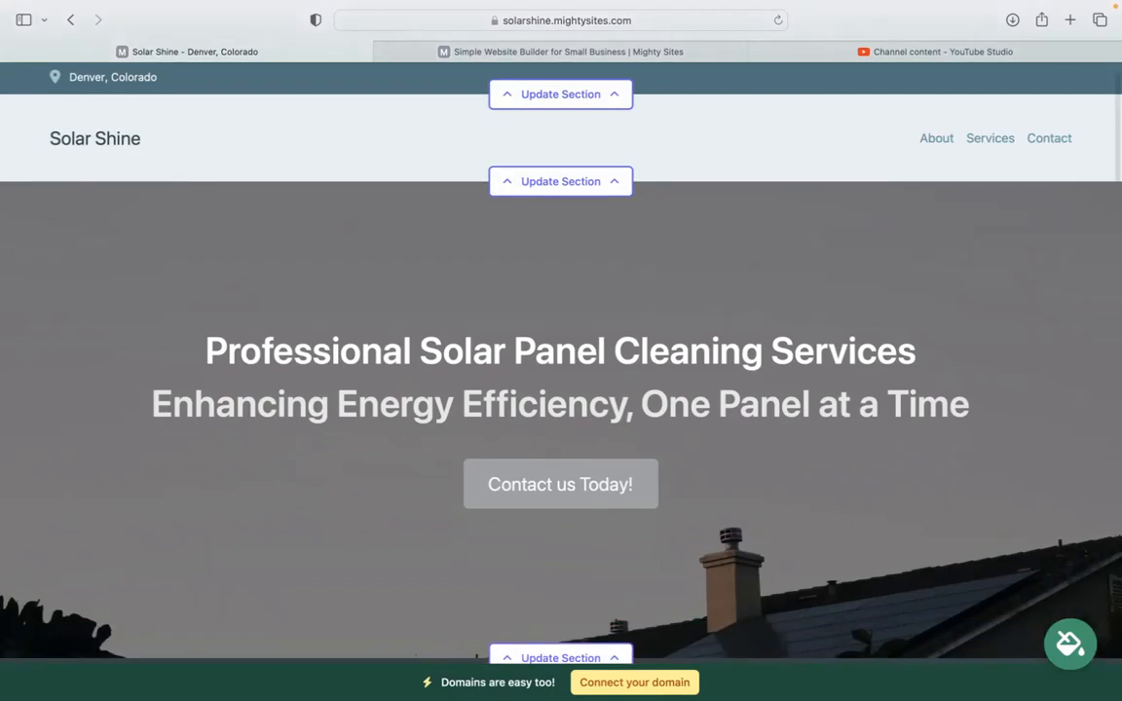
pyautogui.scroll(-3, 561, 370)
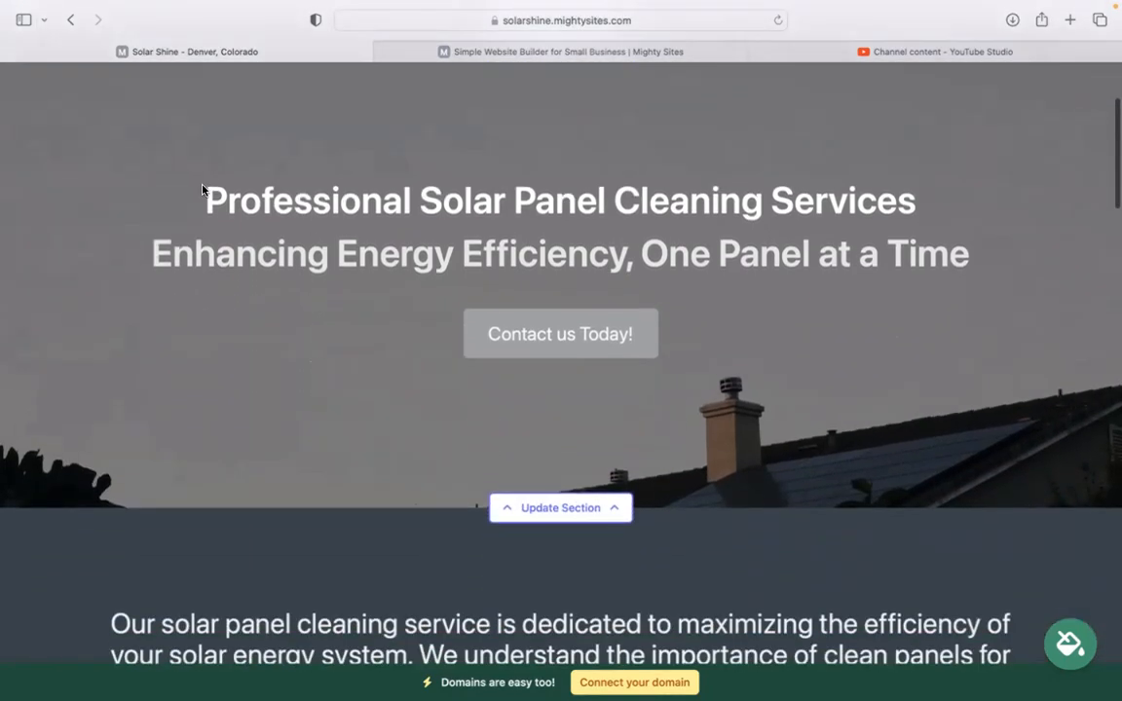
pyautogui.moveTo(195, 190); pyautogui.dragTo(1045, 269)
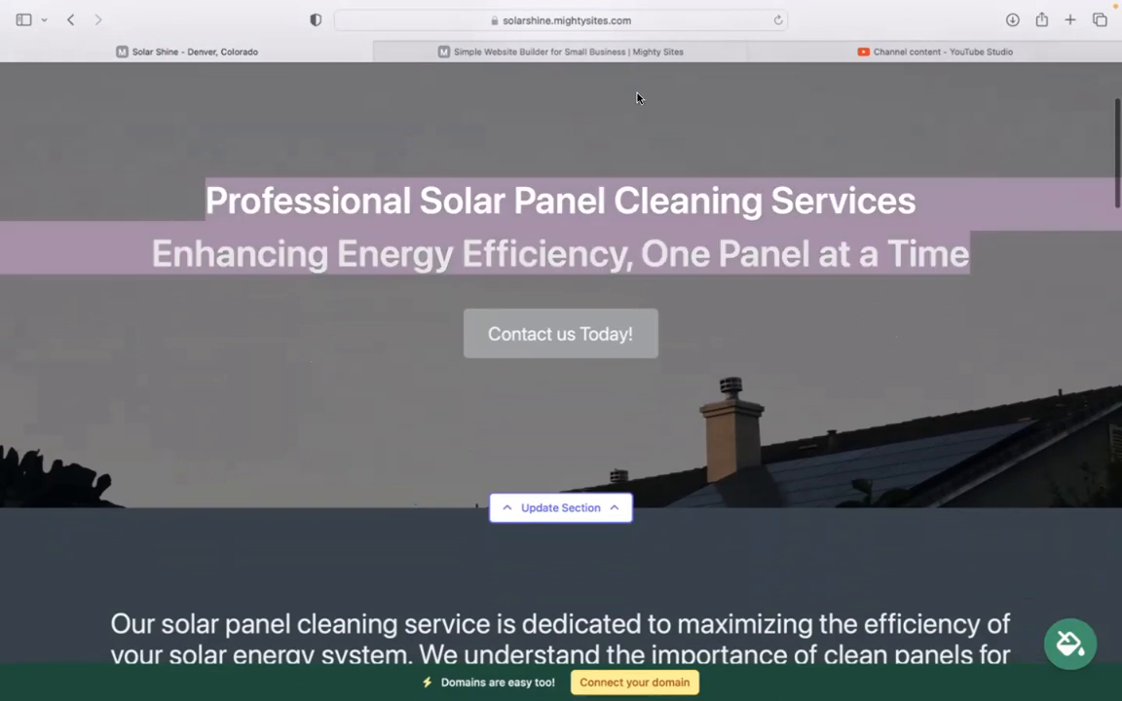
pyautogui.click(721, 253)
pyautogui.scroll(-10, 721, 254)
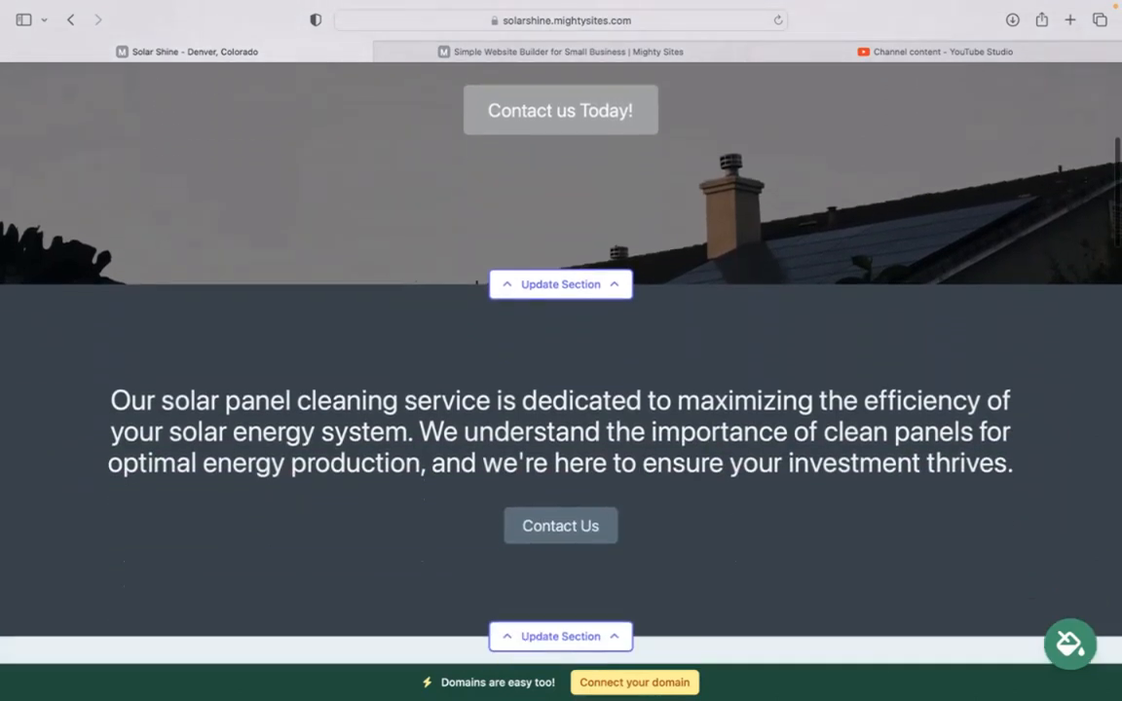
pyautogui.scroll(-10, 808, 298)
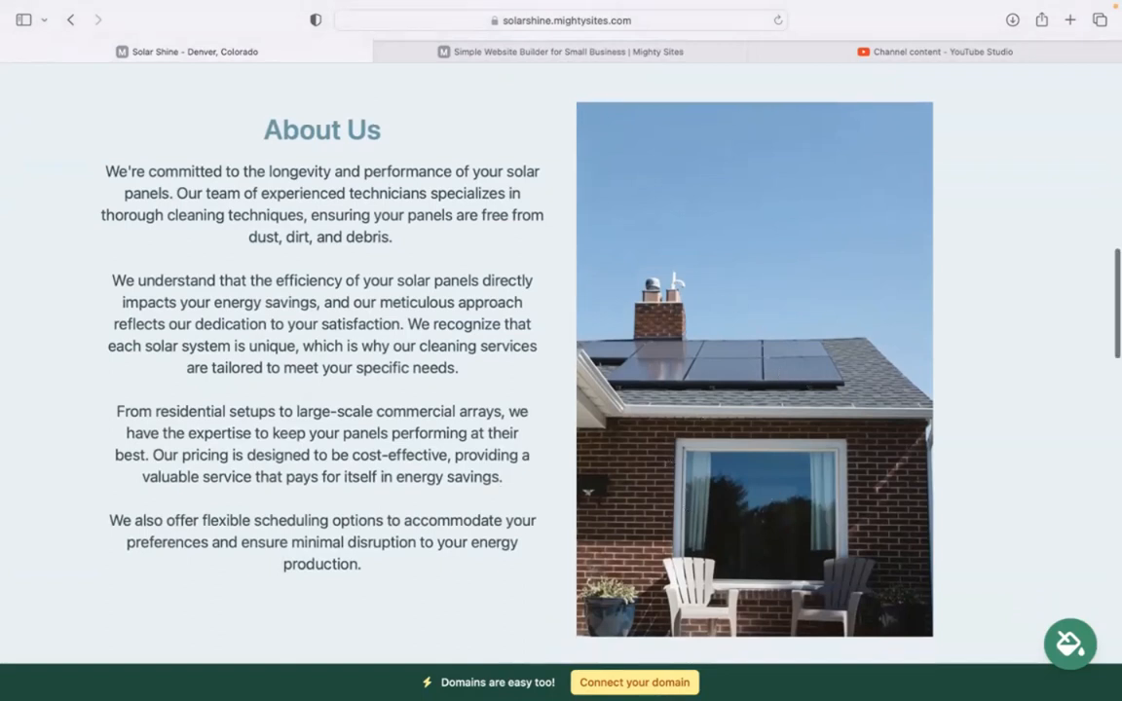
pyautogui.scroll(-5, 699, 427)
pyautogui.scroll(-8, 561, 361)
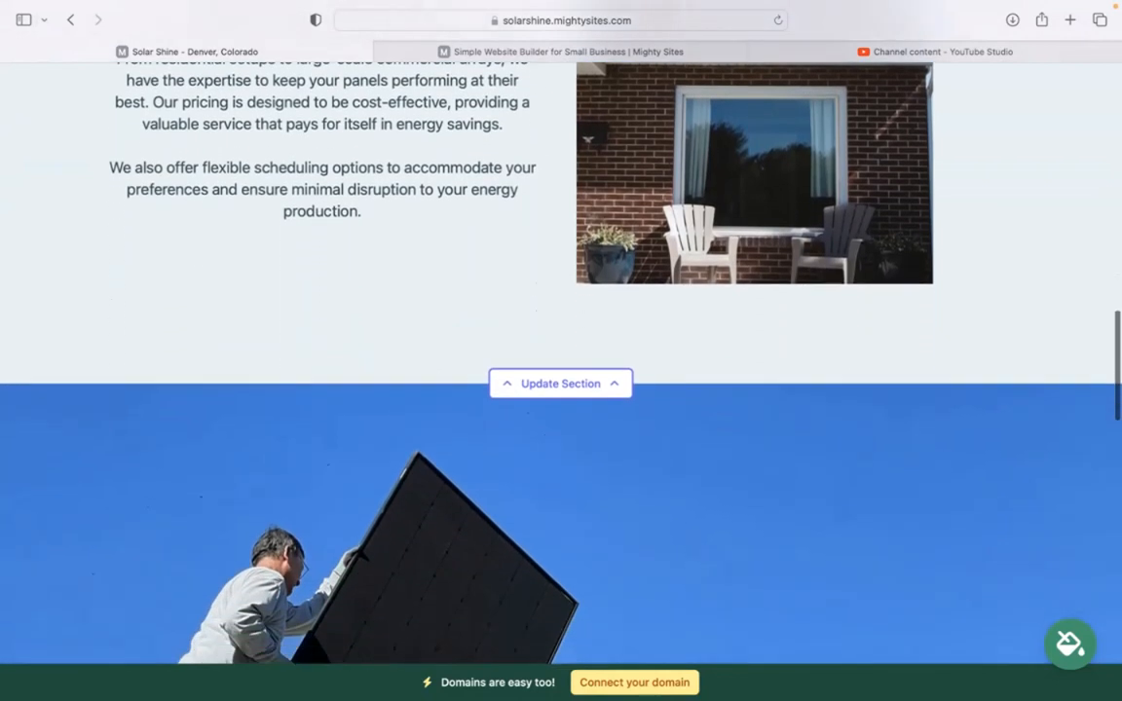
pyautogui.scroll(-10, 561, 360)
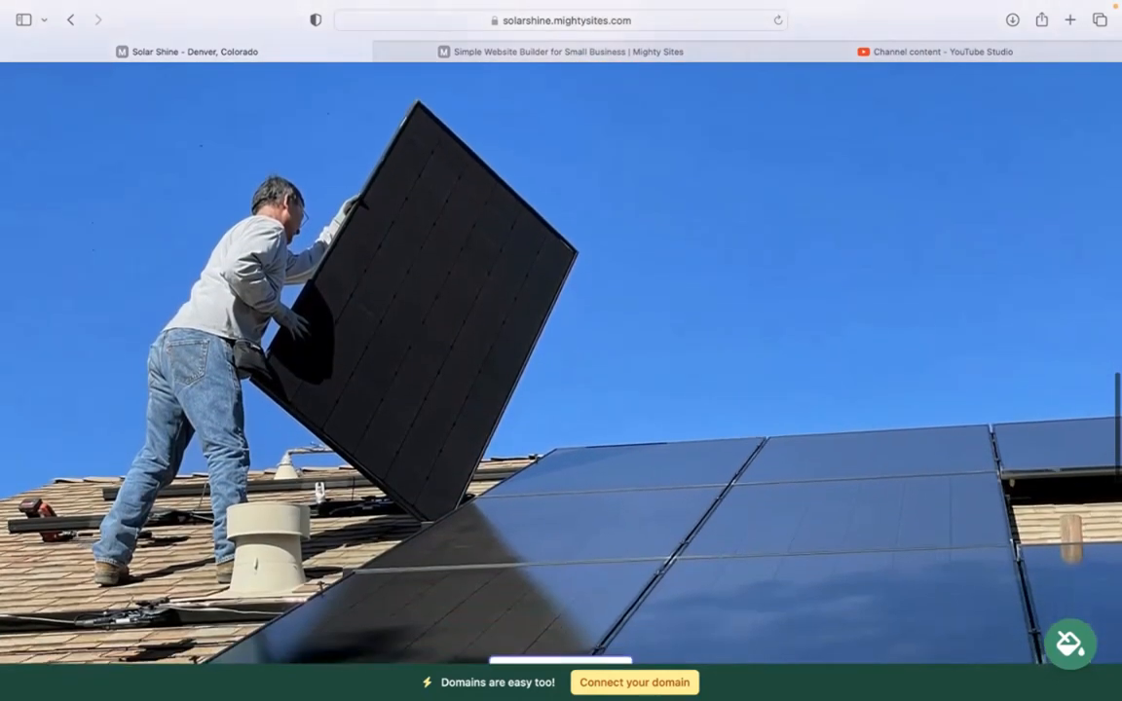
pyautogui.scroll(-6, 561, 360)
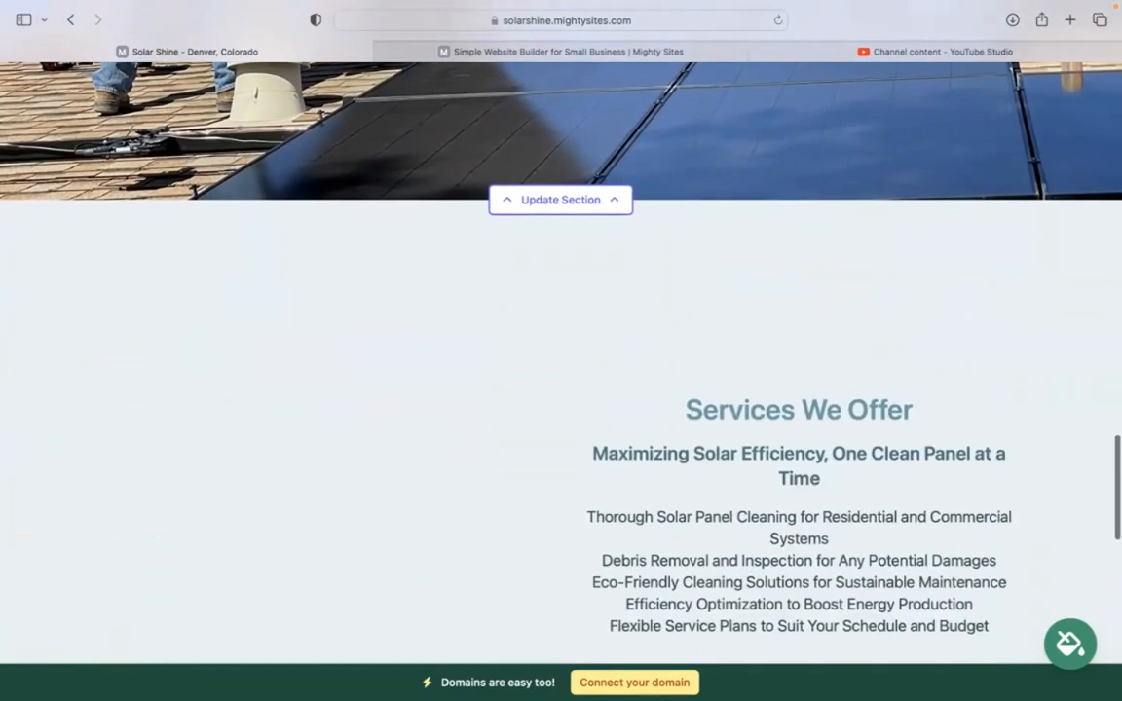
pyautogui.scroll(-2, 667, 312)
pyautogui.scroll(5, 667, 312)
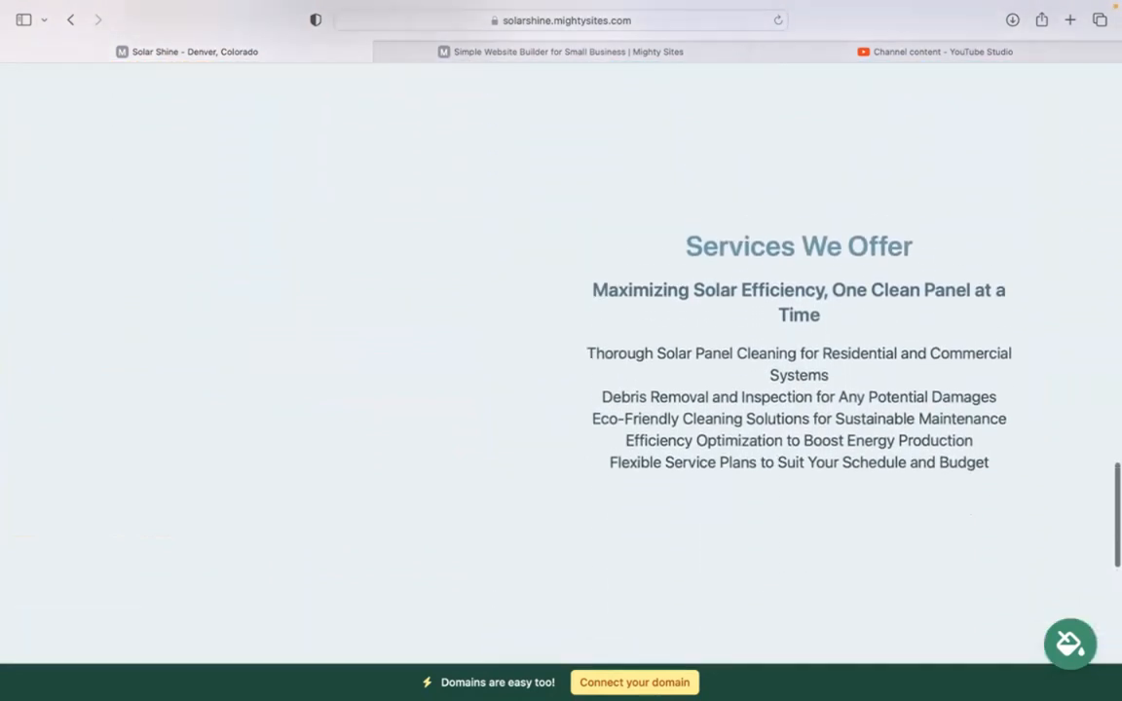
pyautogui.moveTo(667, 312); pyautogui.dragTo(1011, 542)
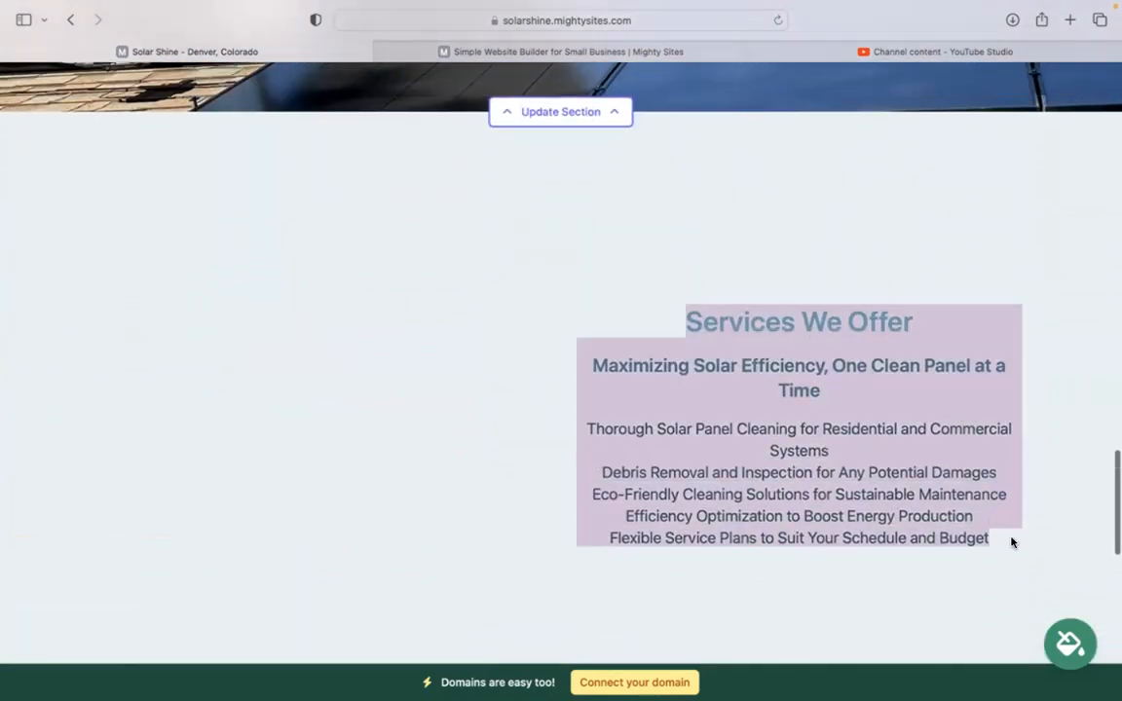
pyautogui.scroll(5, 885, 447)
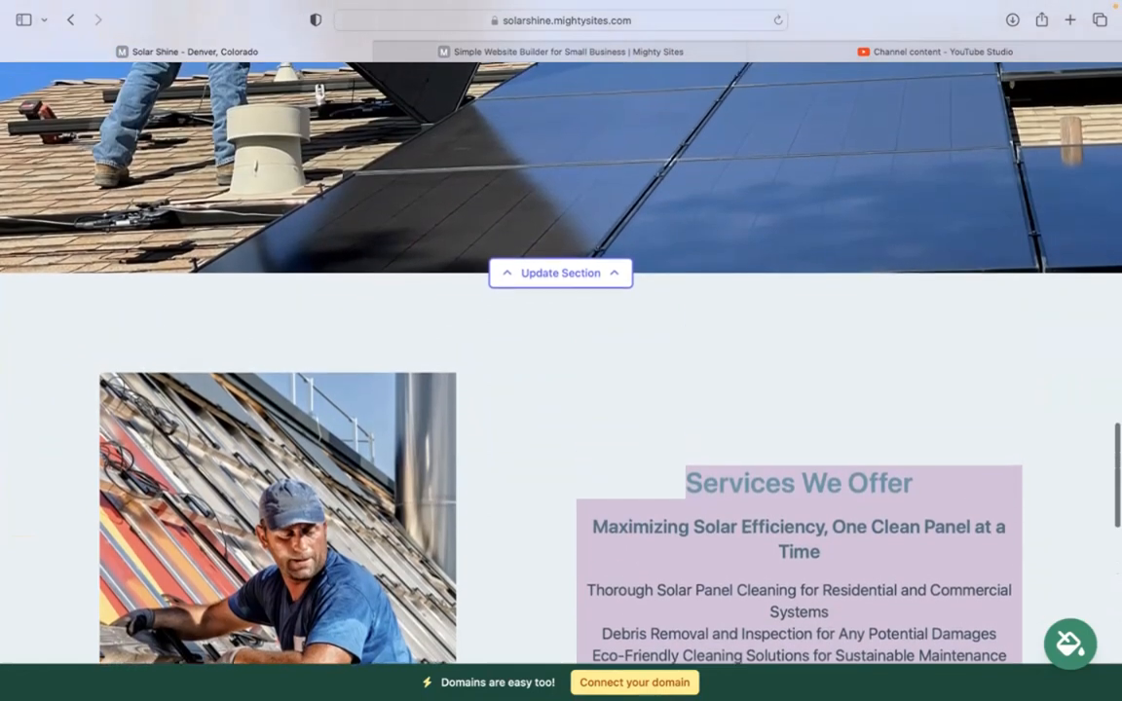
pyautogui.scroll(-5, 562, 390)
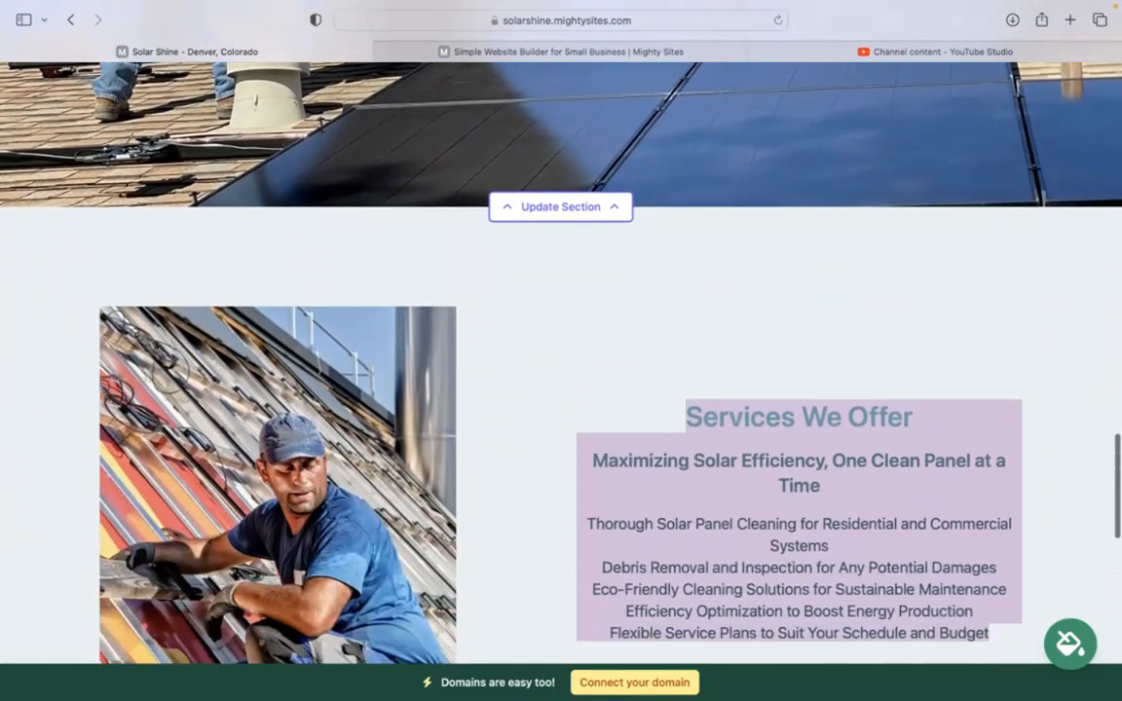
pyautogui.scroll(15, 561, 390)
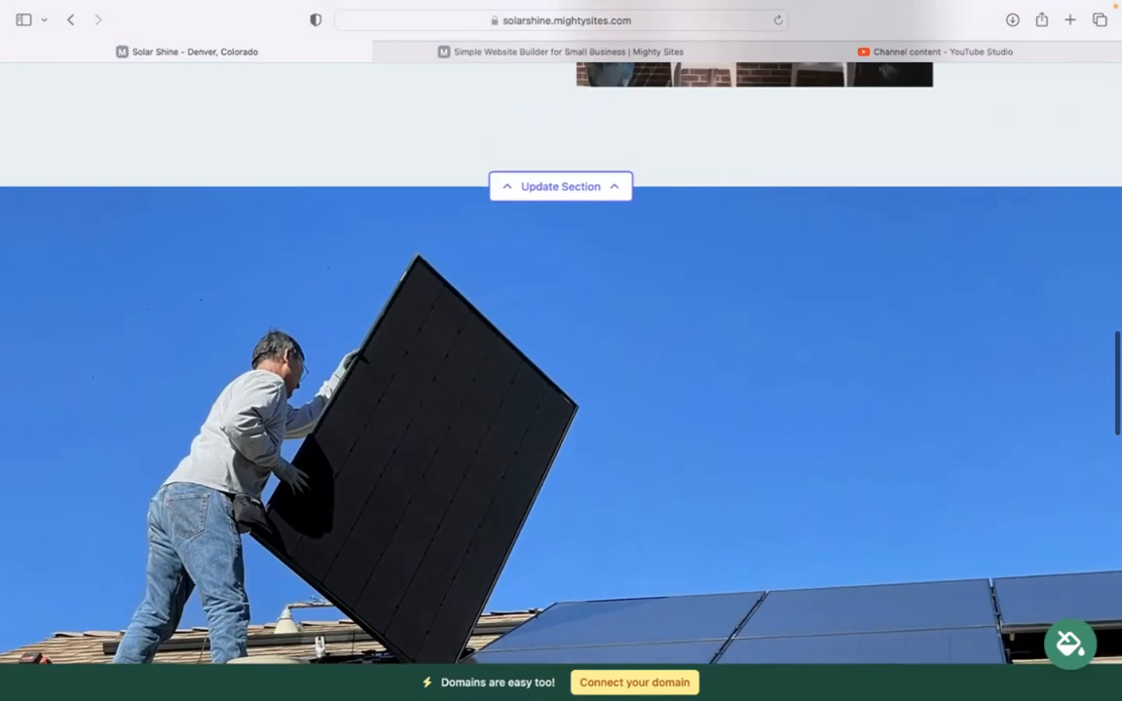
pyautogui.scroll(5, 561, 390)
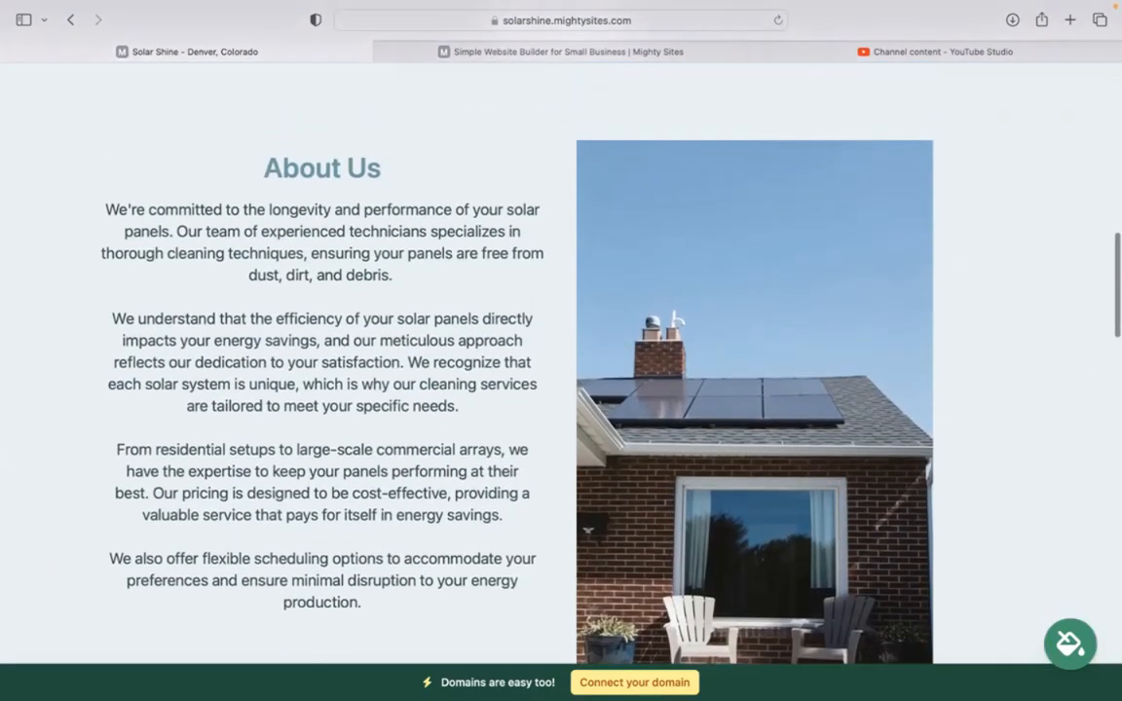
pyautogui.scroll(-3, 561, 390)
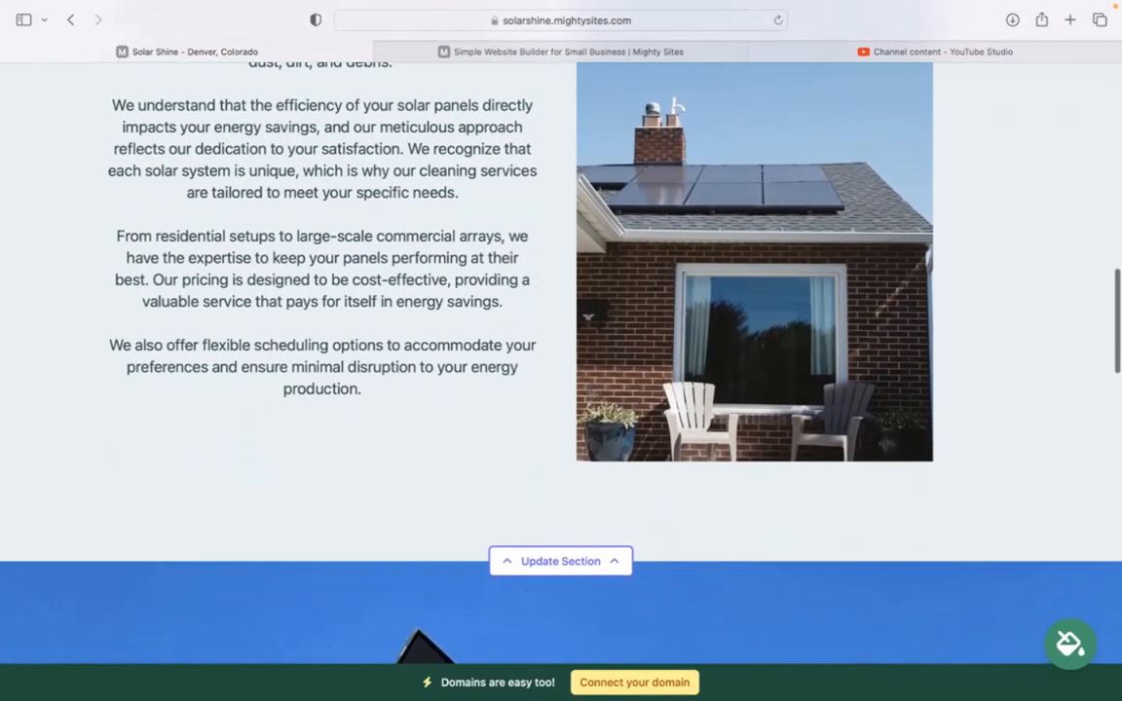
pyautogui.scroll(6, 561, 390)
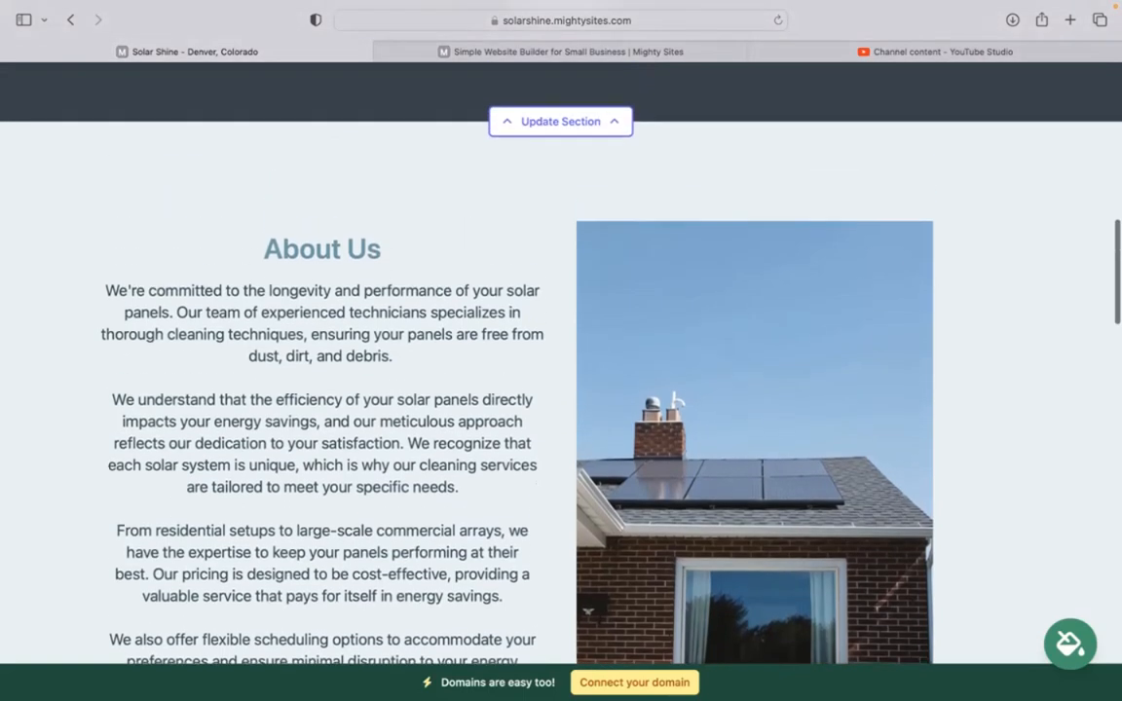
pyautogui.scroll(7, 561, 390)
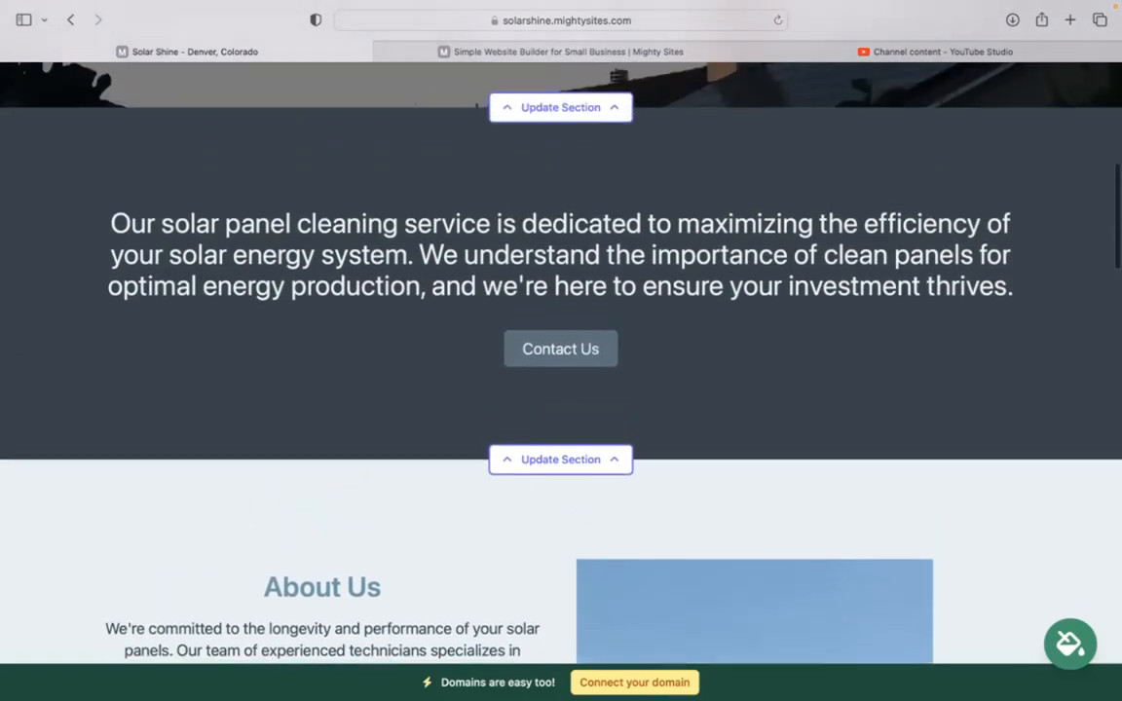
pyautogui.scroll(8, 561, 390)
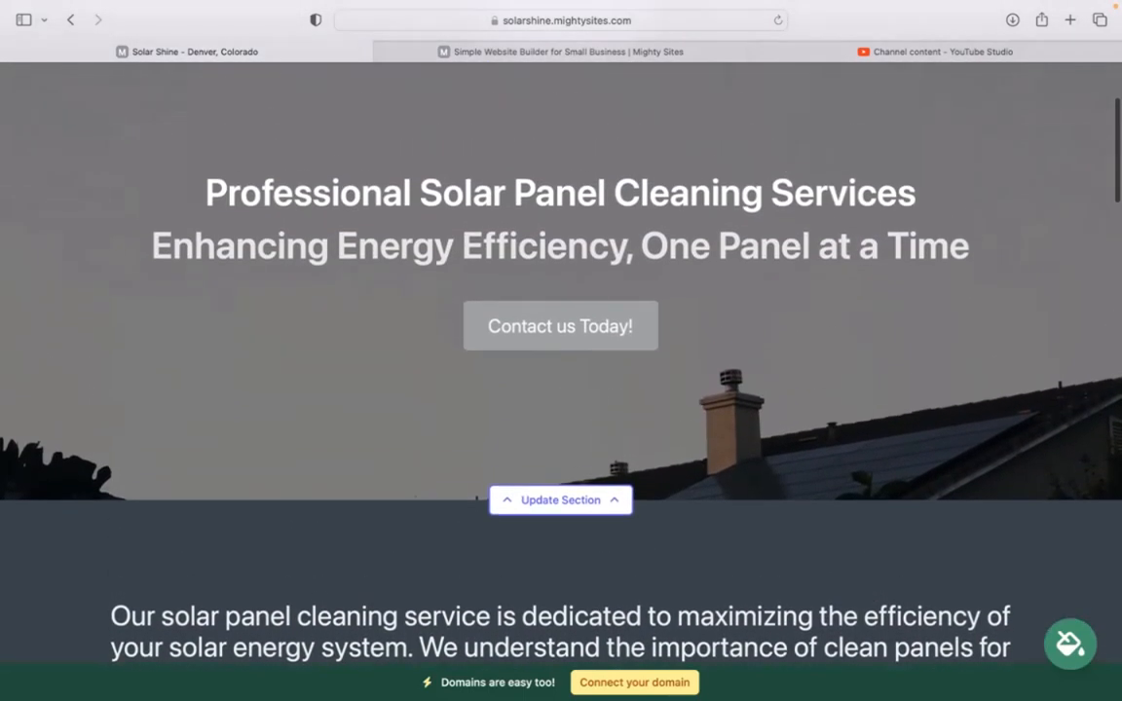
# In the top bar's location details, enter the organization email and show it on the site.
pyautogui.scroll(4, 561, 390)
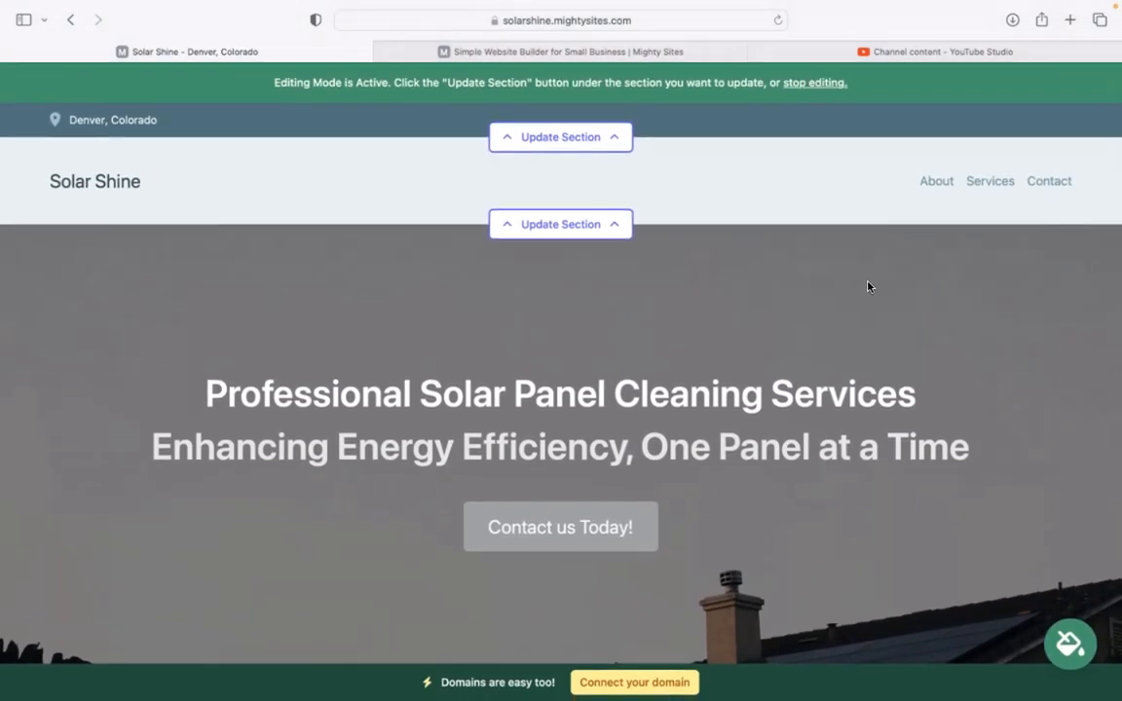
pyautogui.click(605, 142)
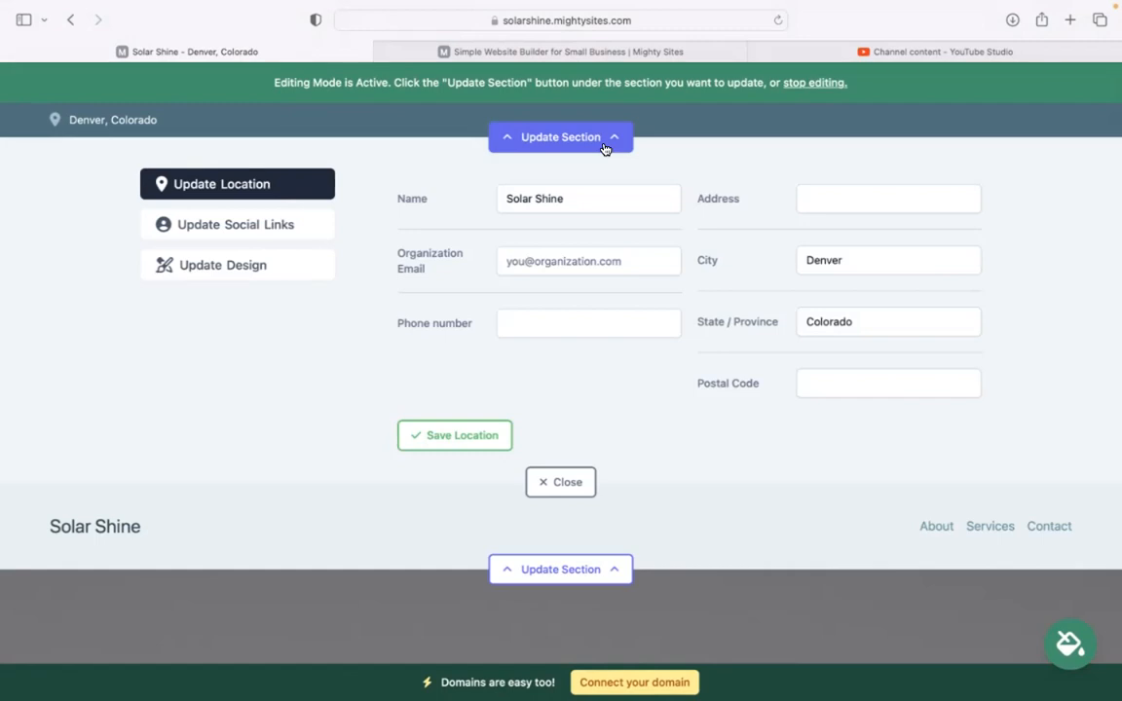
pyautogui.click(638, 261)
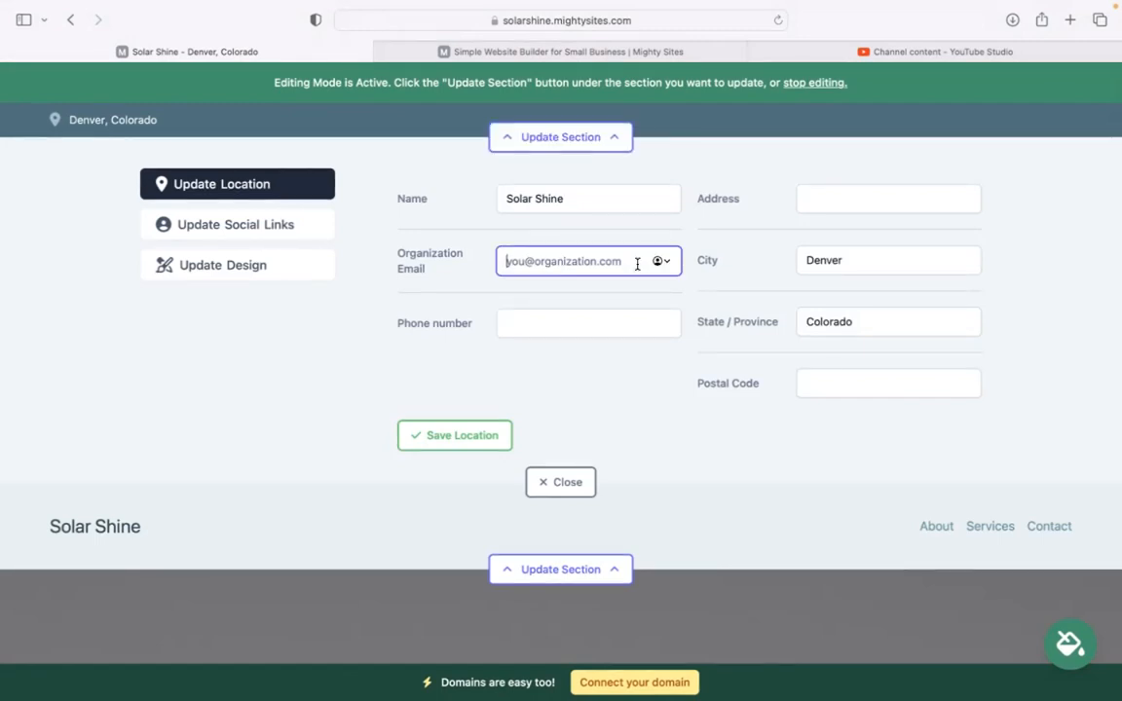
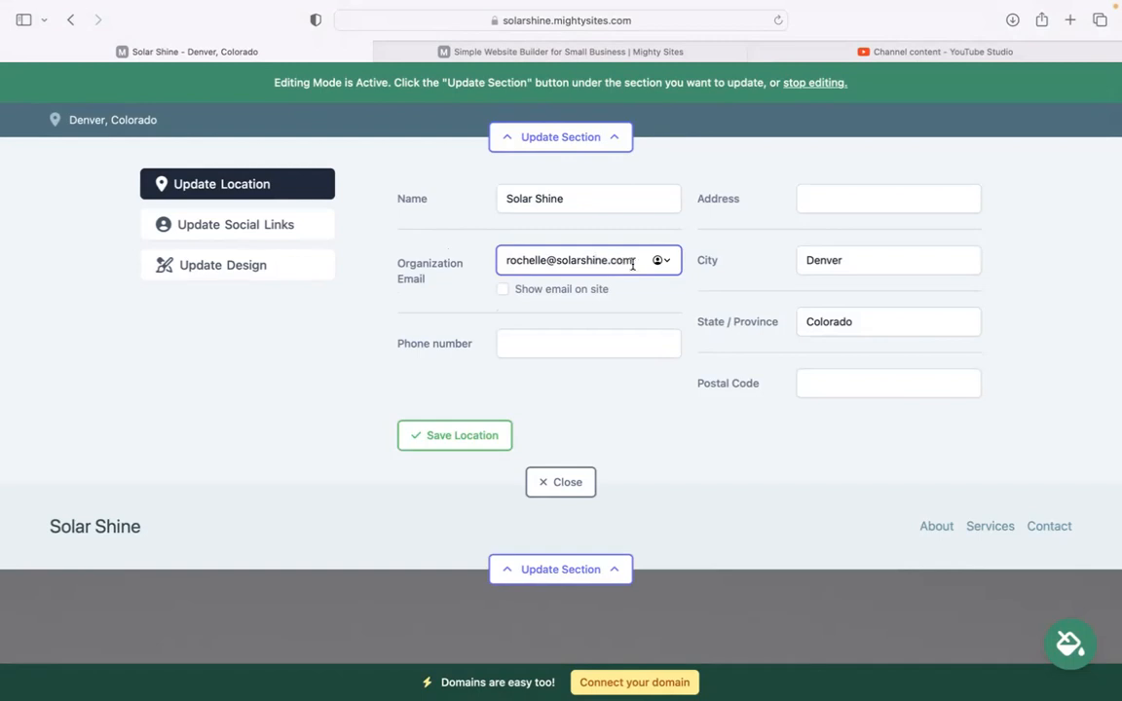
pyautogui.click(503, 289)
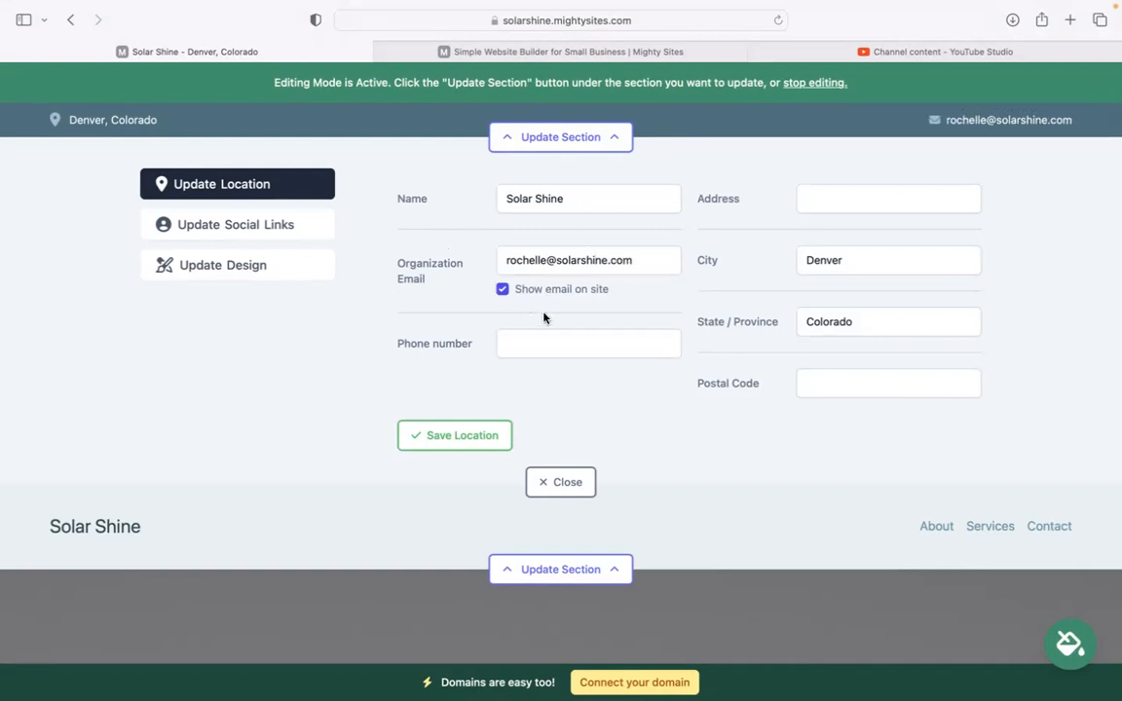
# Add the business phone number, street address and postal code, then save the location.
pyautogui.click(563, 340)
pyautogui.write('484-9494')
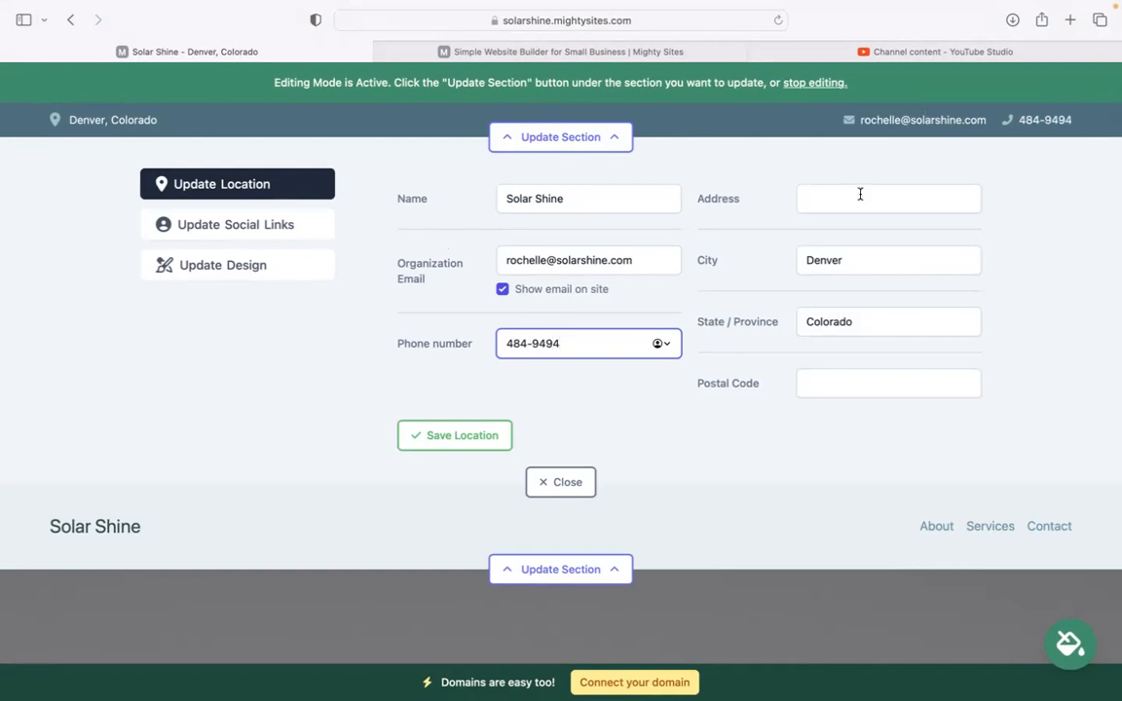
pyautogui.click(860, 194)
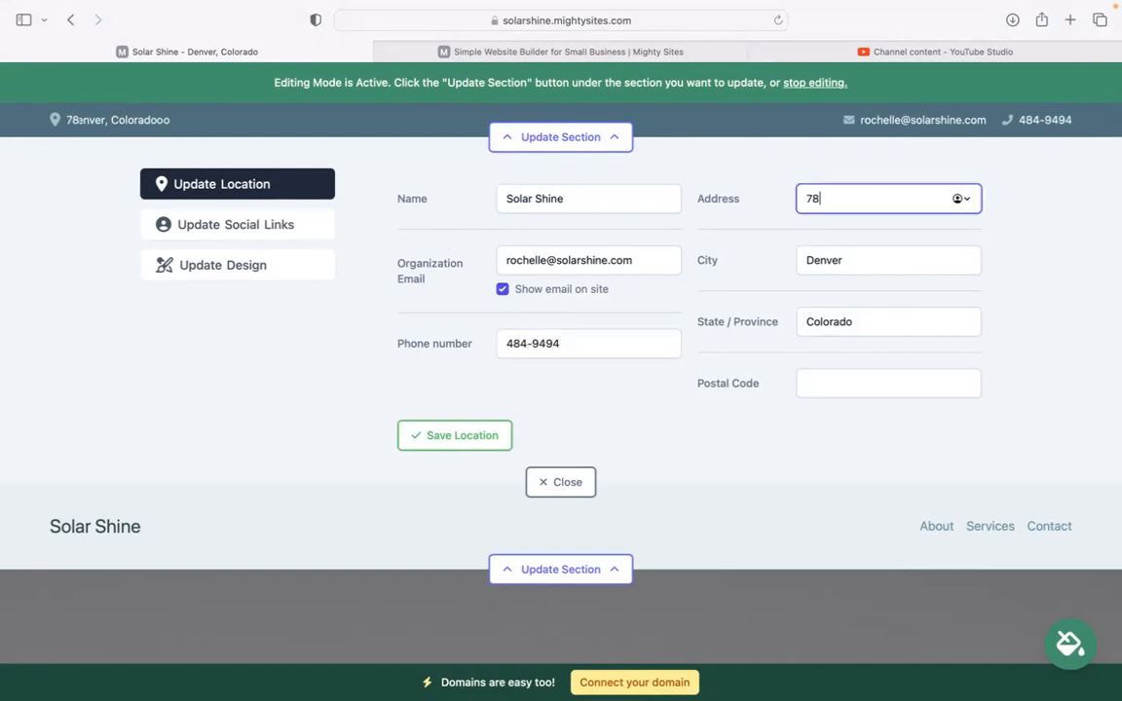
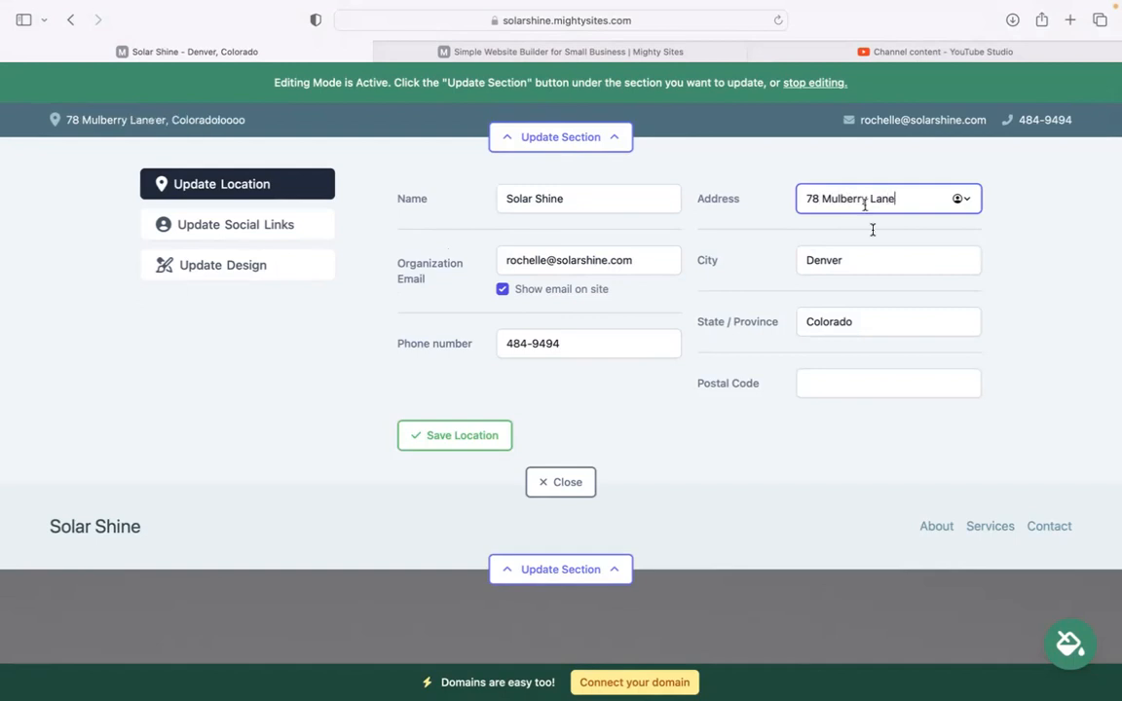
pyautogui.click(852, 381)
pyautogui.write('494943')
pyautogui.click(454, 436)
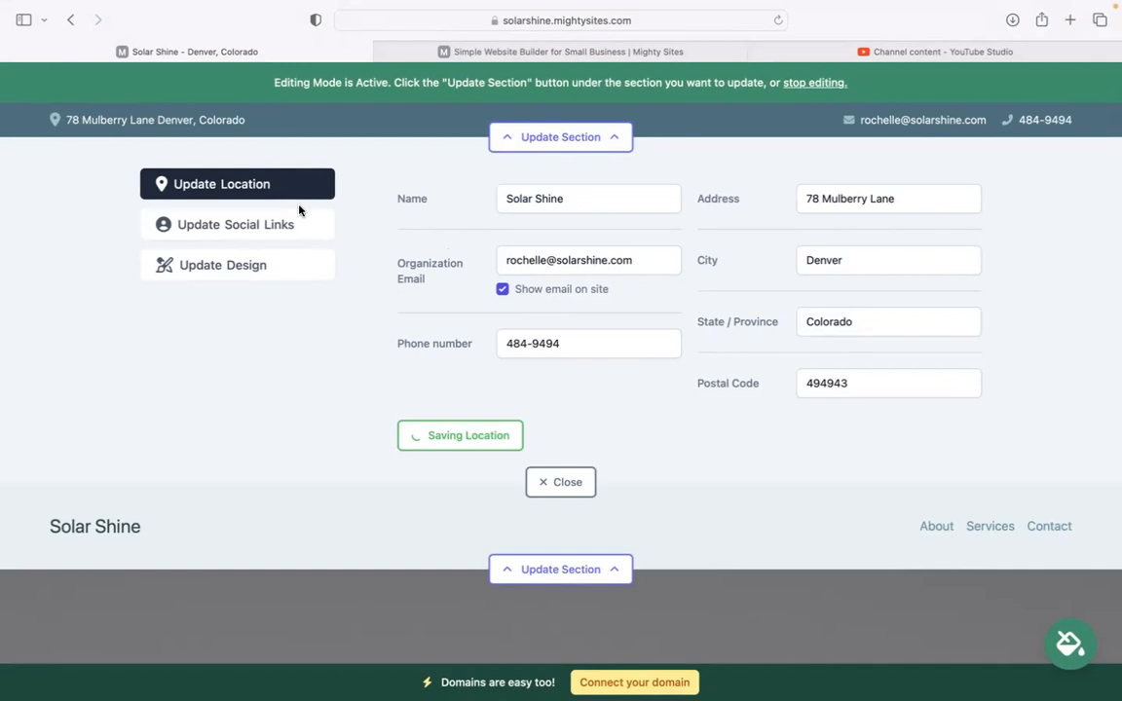
pyautogui.click(304, 228)
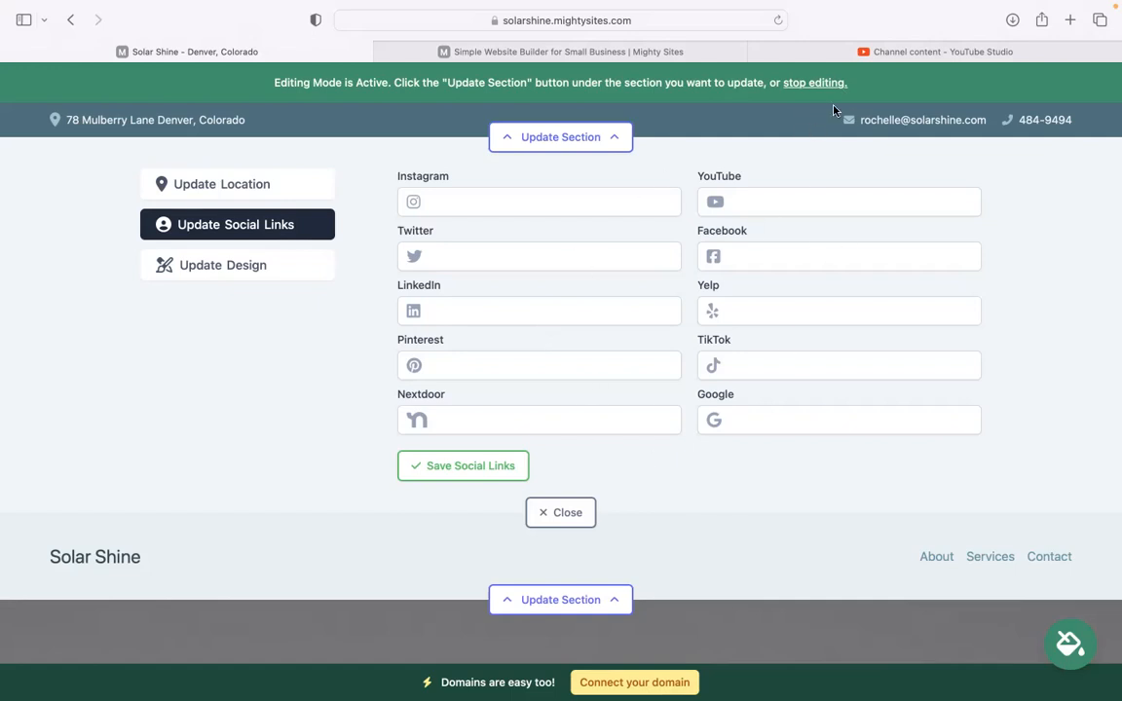
# Upload the Mighty Sites logo PNG as the header logo and save it.
pyautogui.click(561, 516)
pyautogui.click(566, 231)
pyautogui.click(496, 316)
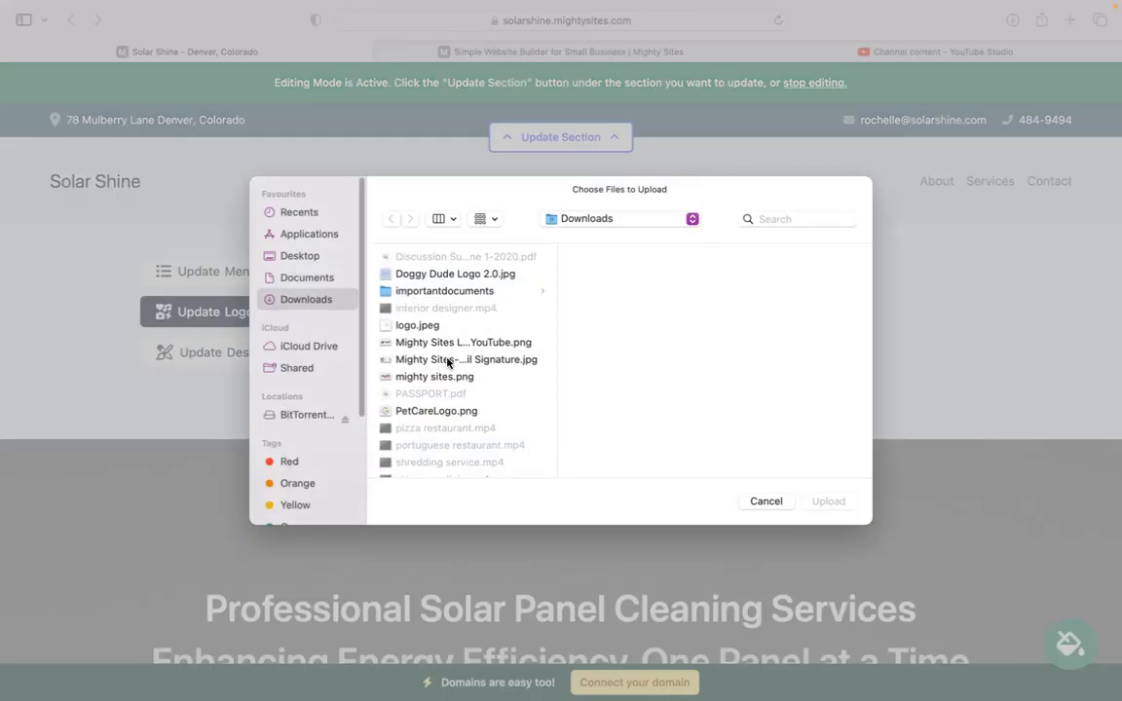
pyautogui.click(462, 342)
pyautogui.click(829, 501)
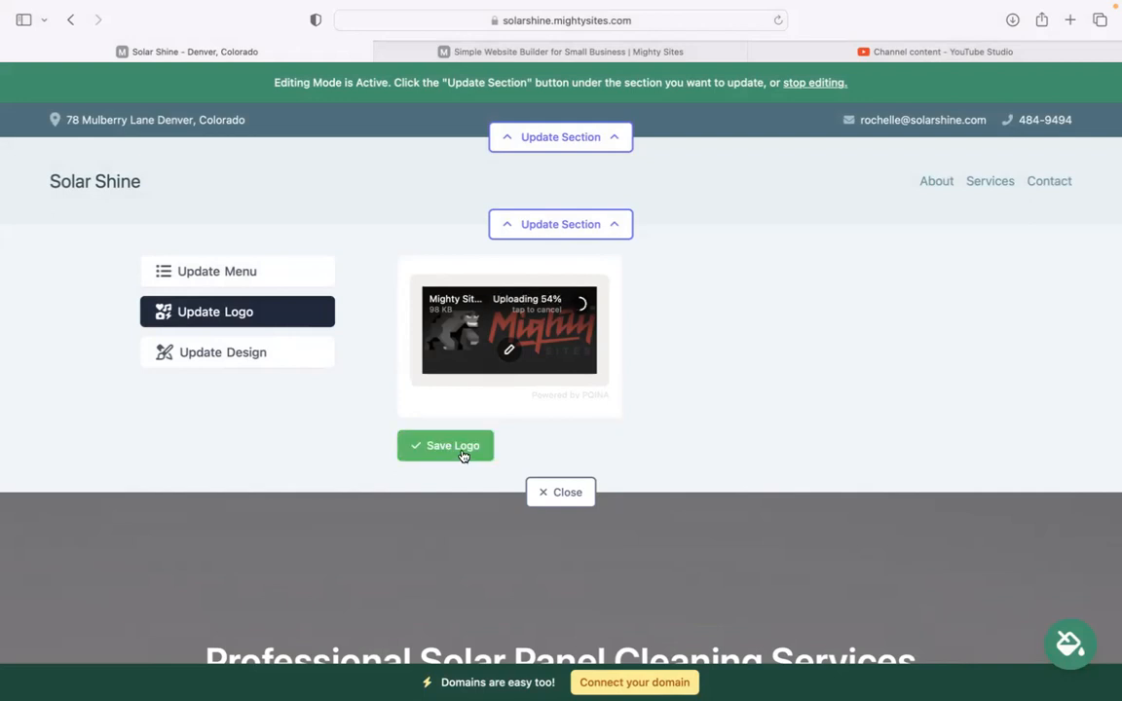
pyautogui.click(464, 451)
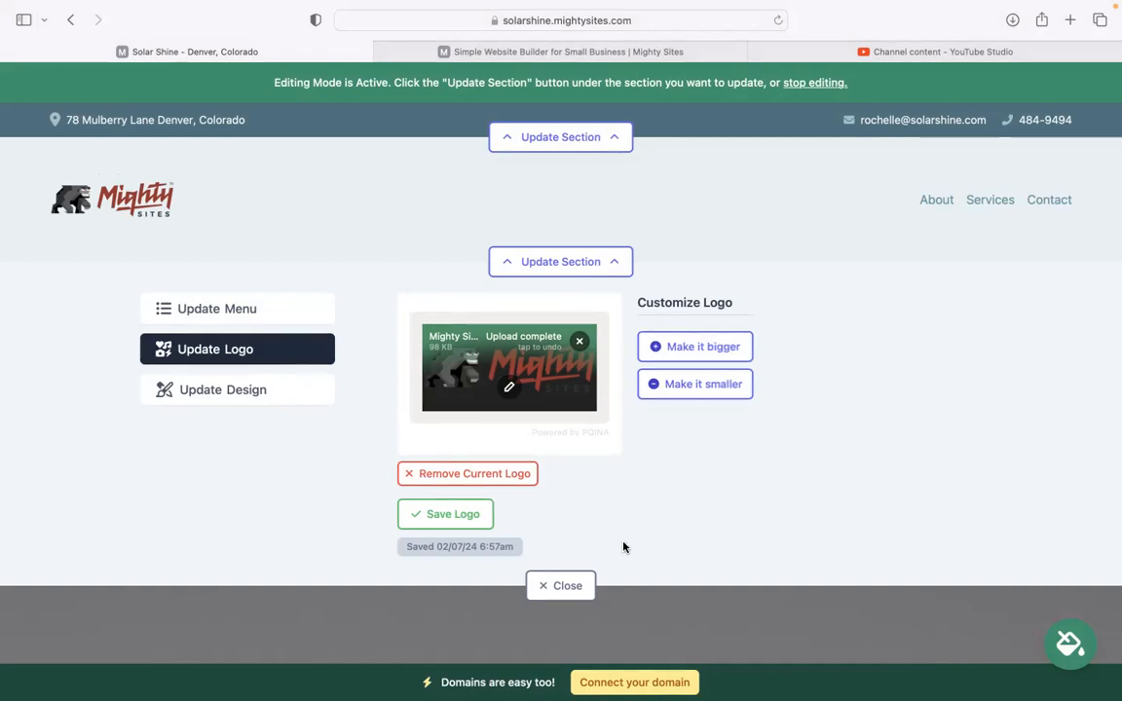
pyautogui.click(567, 586)
pyautogui.scroll(-5, 589, 582)
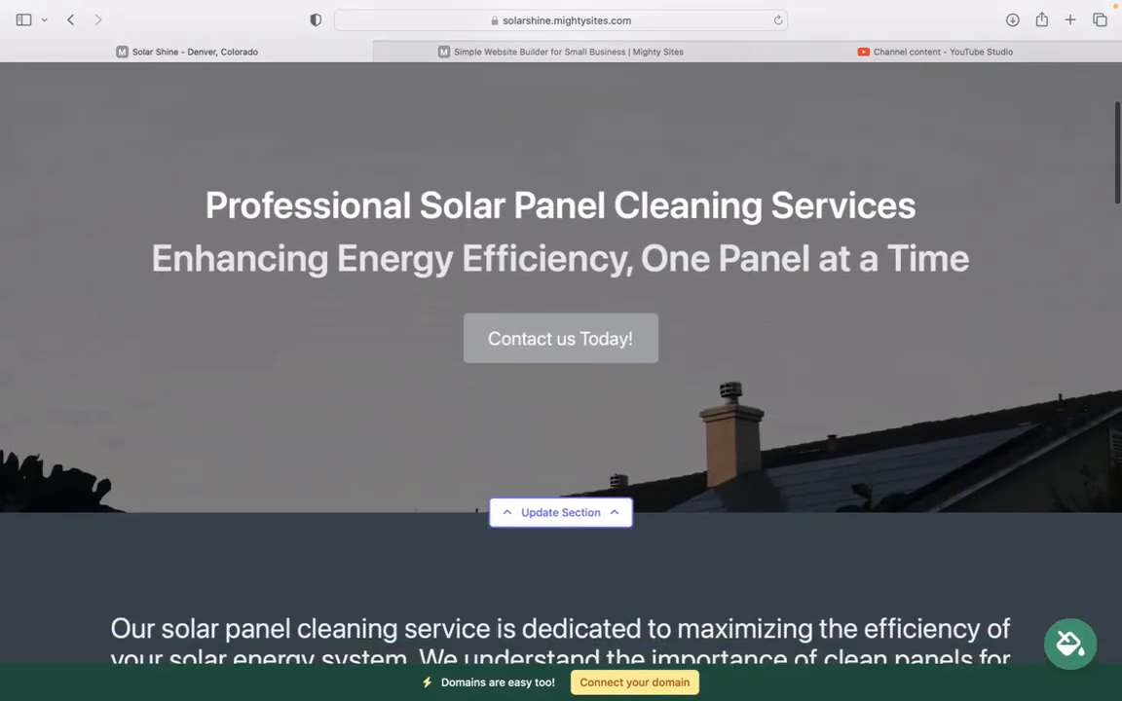
# Pick the blue swatch in the theme picker and save it.
pyautogui.scroll(-5, 1093, 638)
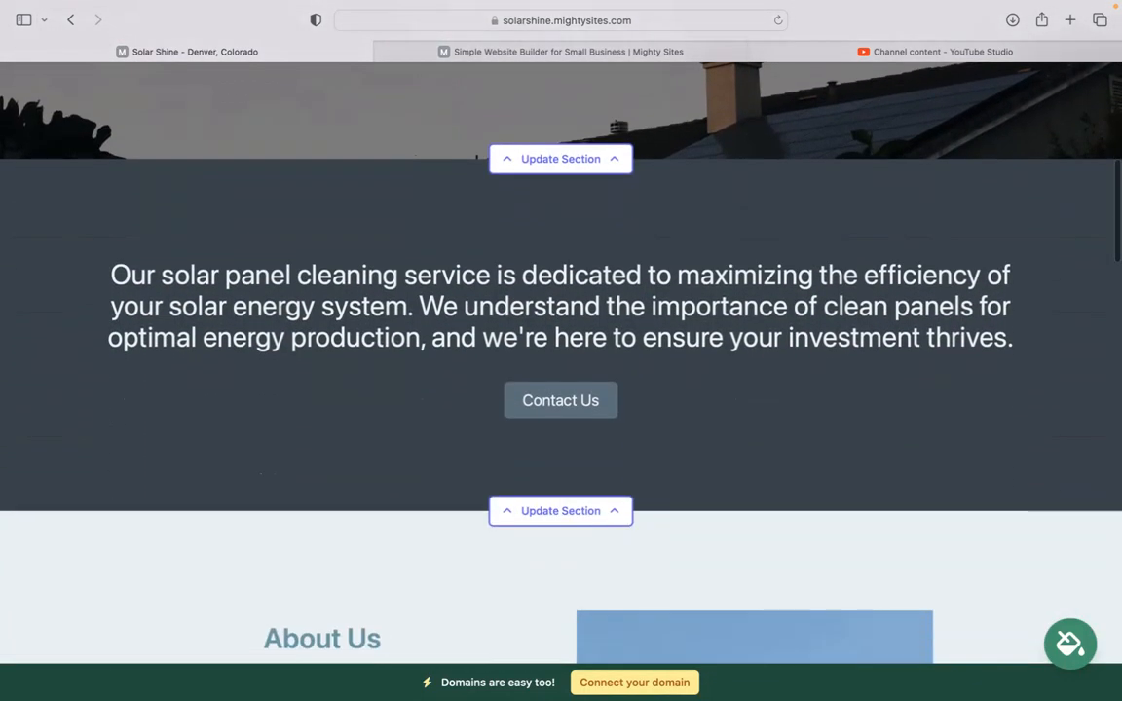
pyautogui.click(1070, 643)
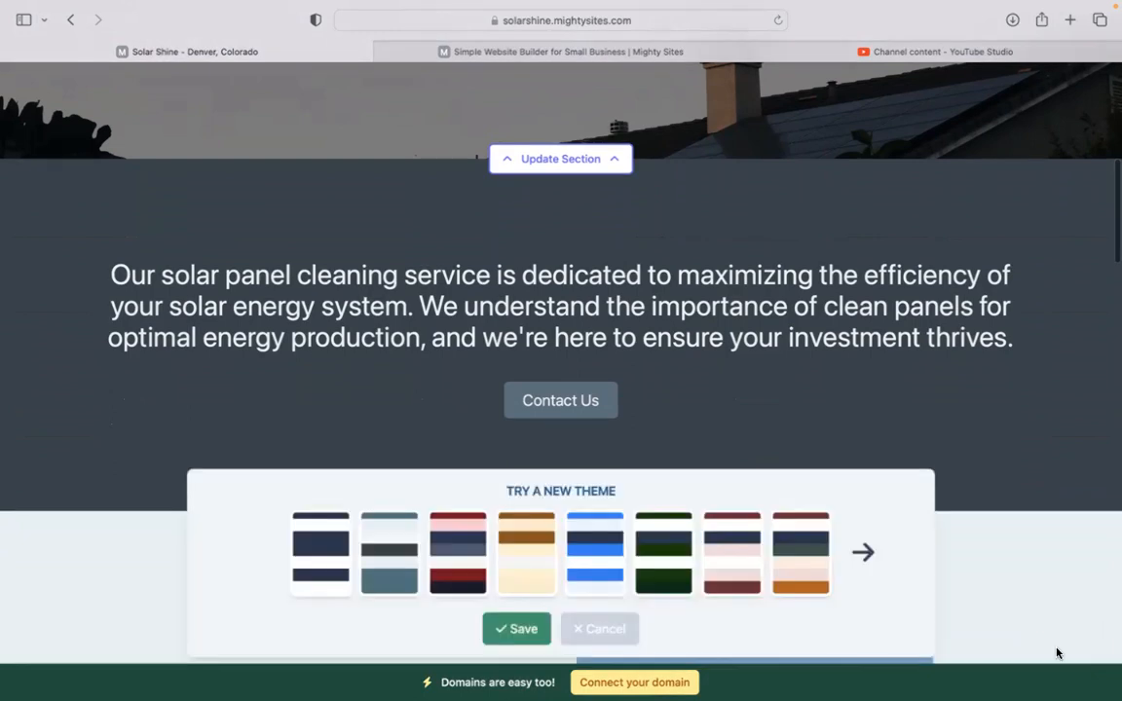
pyautogui.click(575, 531)
pyautogui.click(872, 554)
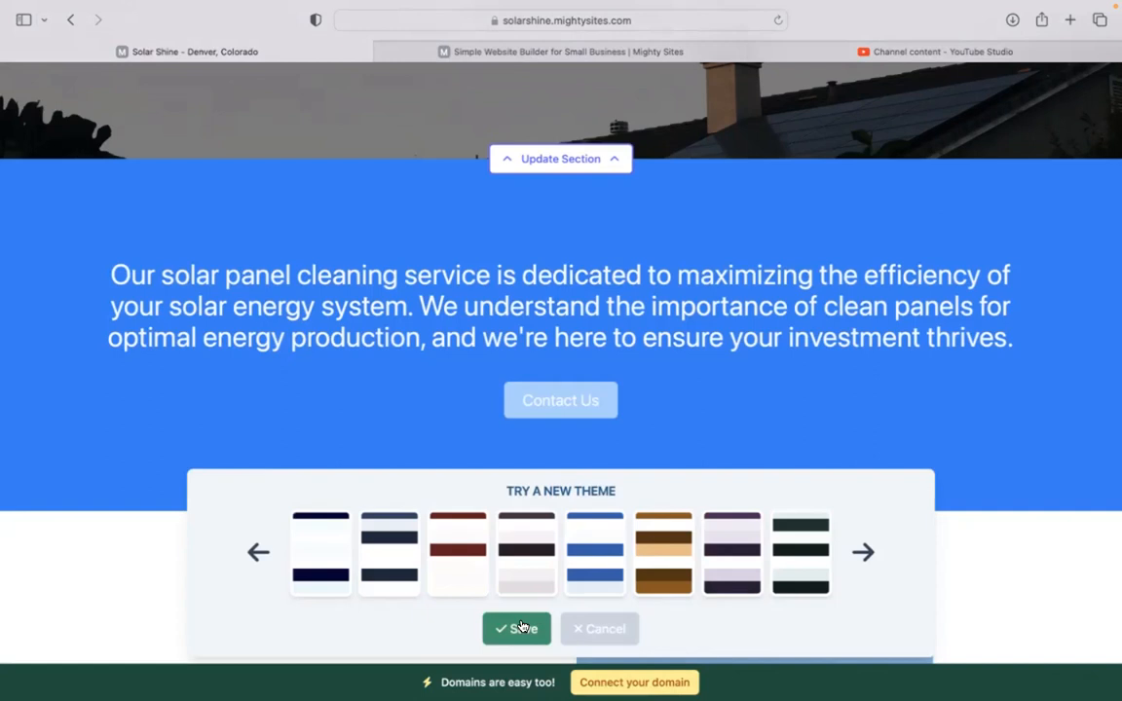
pyautogui.click(517, 628)
pyautogui.scroll(5, 522, 487)
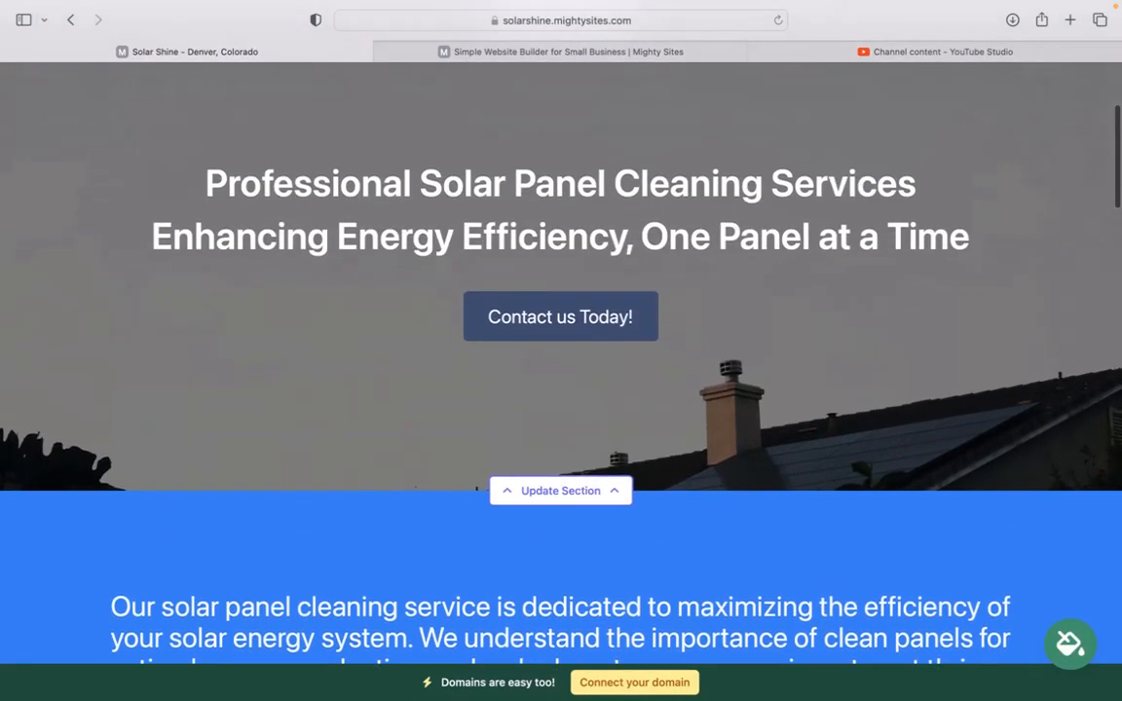
pyautogui.scroll(1, 561, 350)
pyautogui.scroll(1, 561, 390)
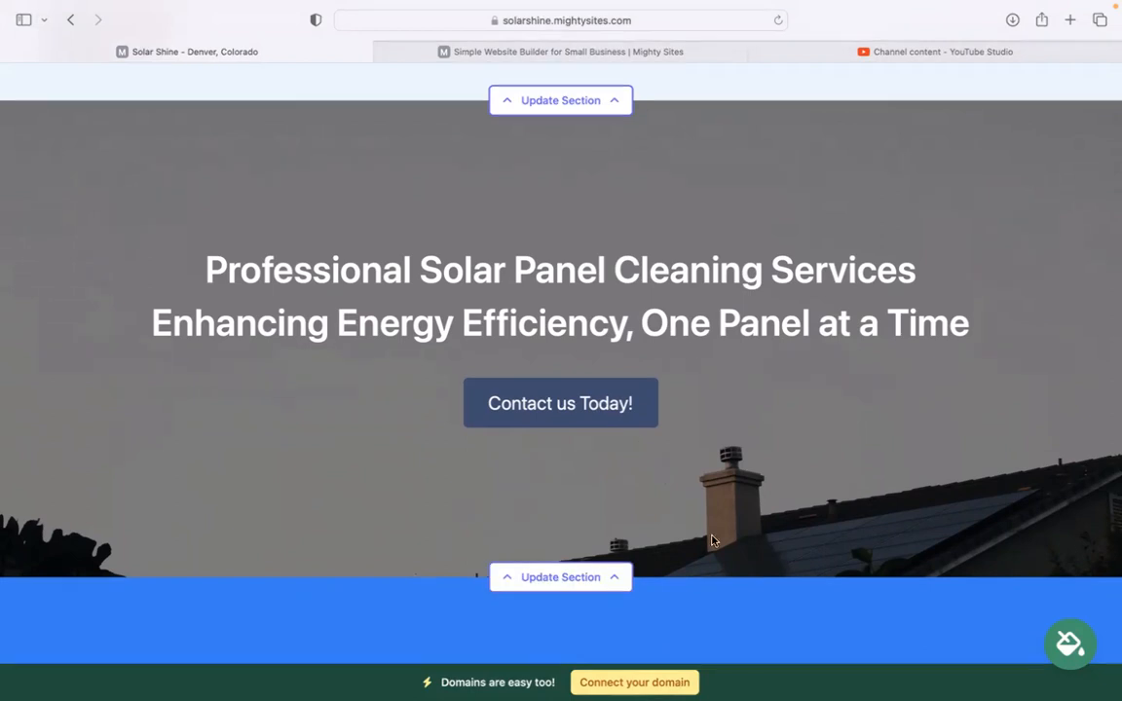
pyautogui.scroll(-3, 711, 419)
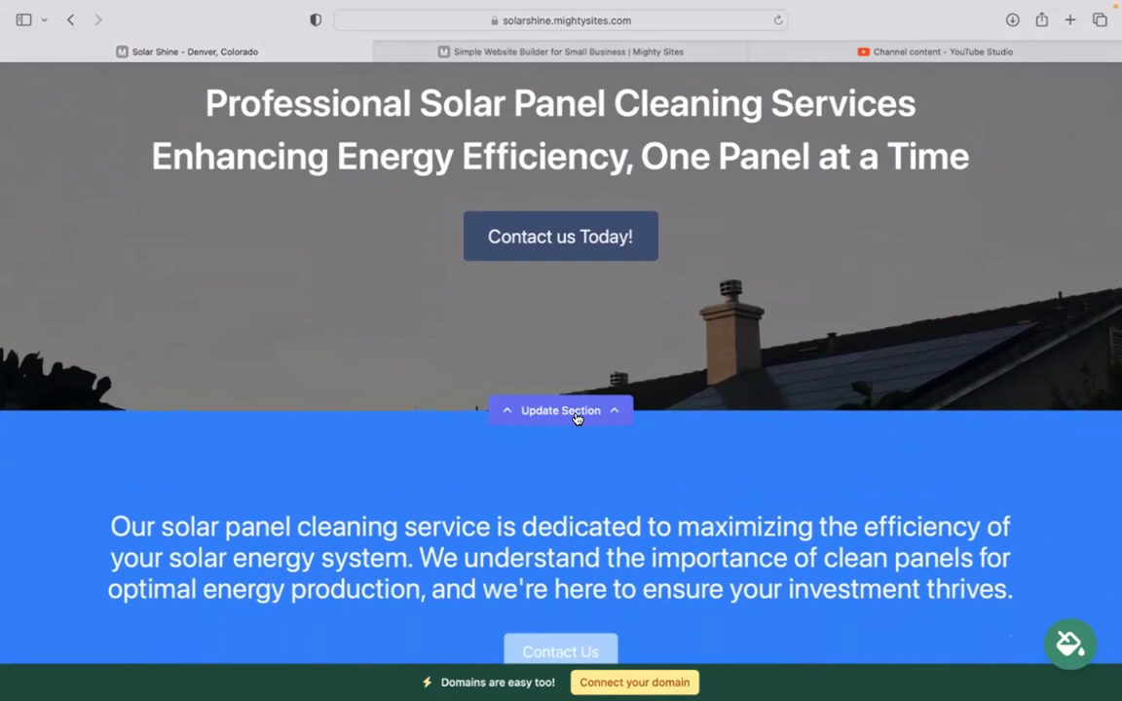
pyautogui.click(576, 416)
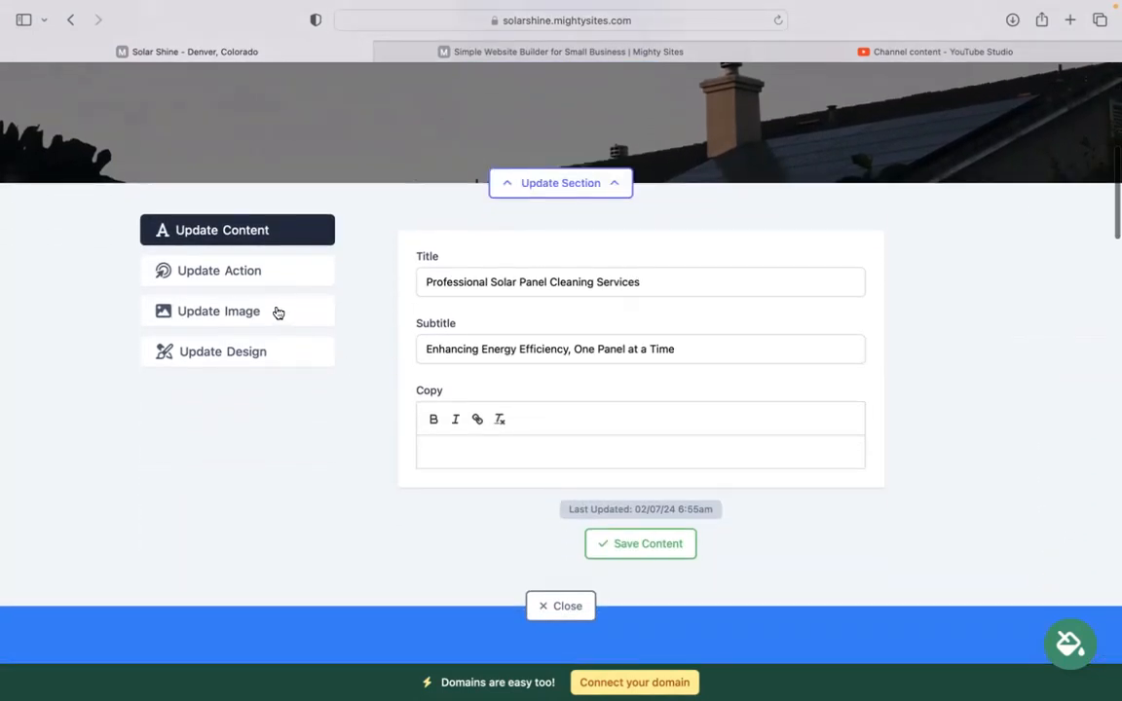
pyautogui.click(280, 308)
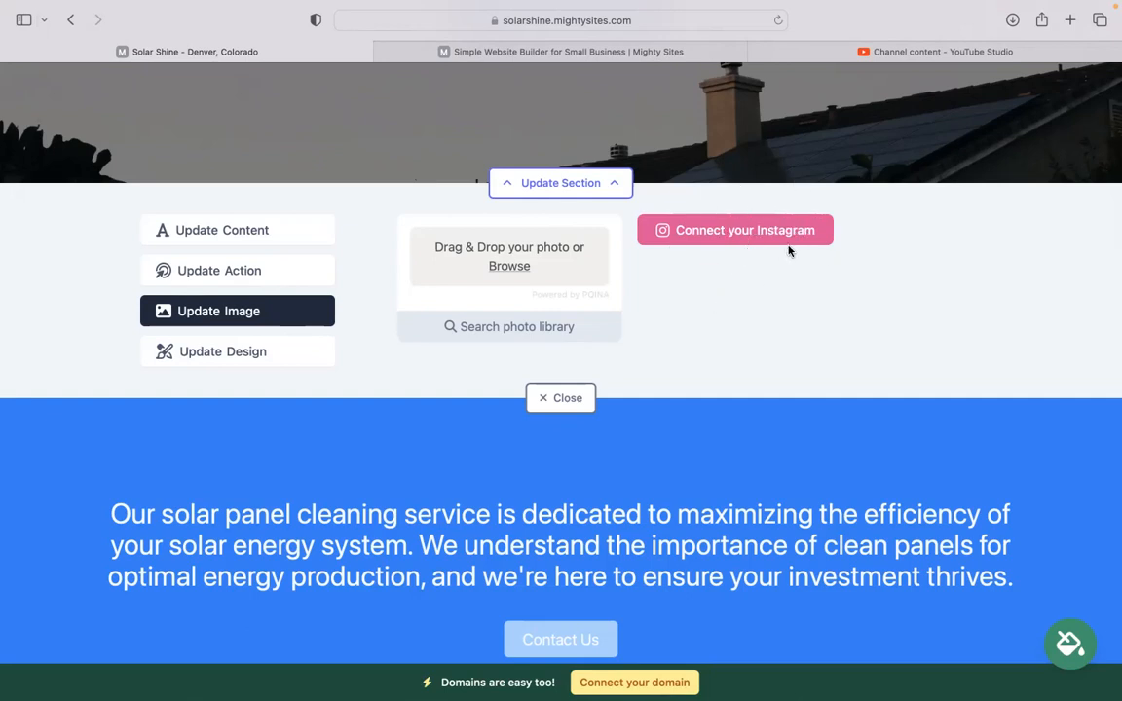
pyautogui.click(206, 276)
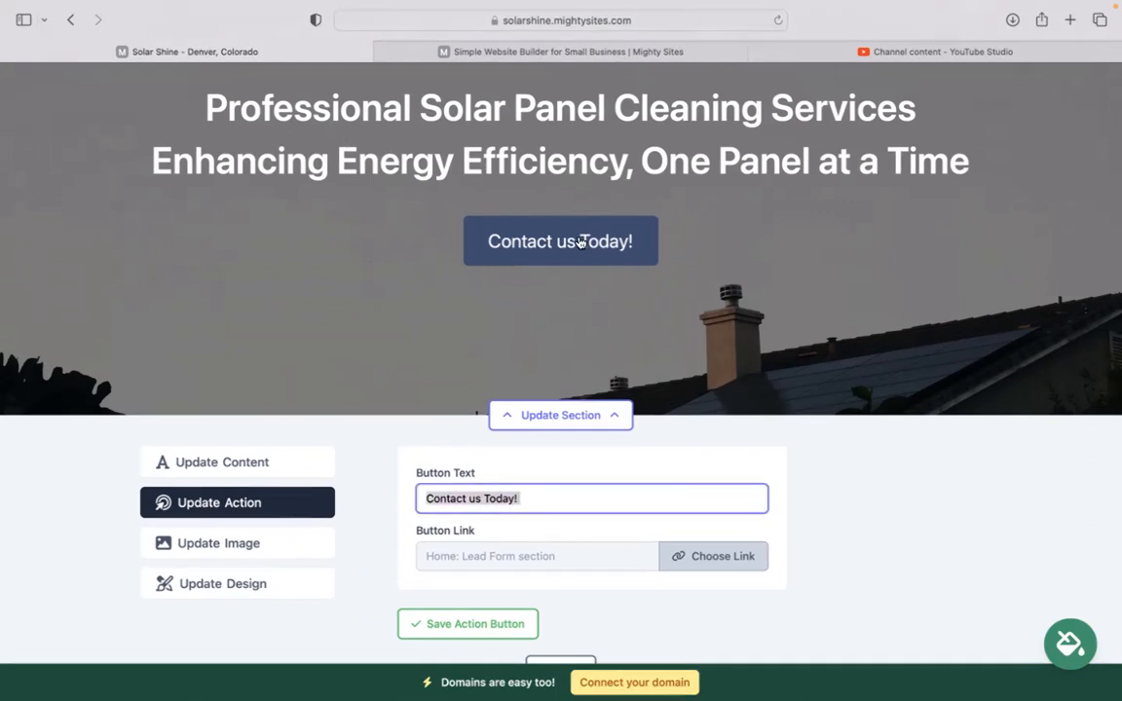
pyautogui.click(717, 561)
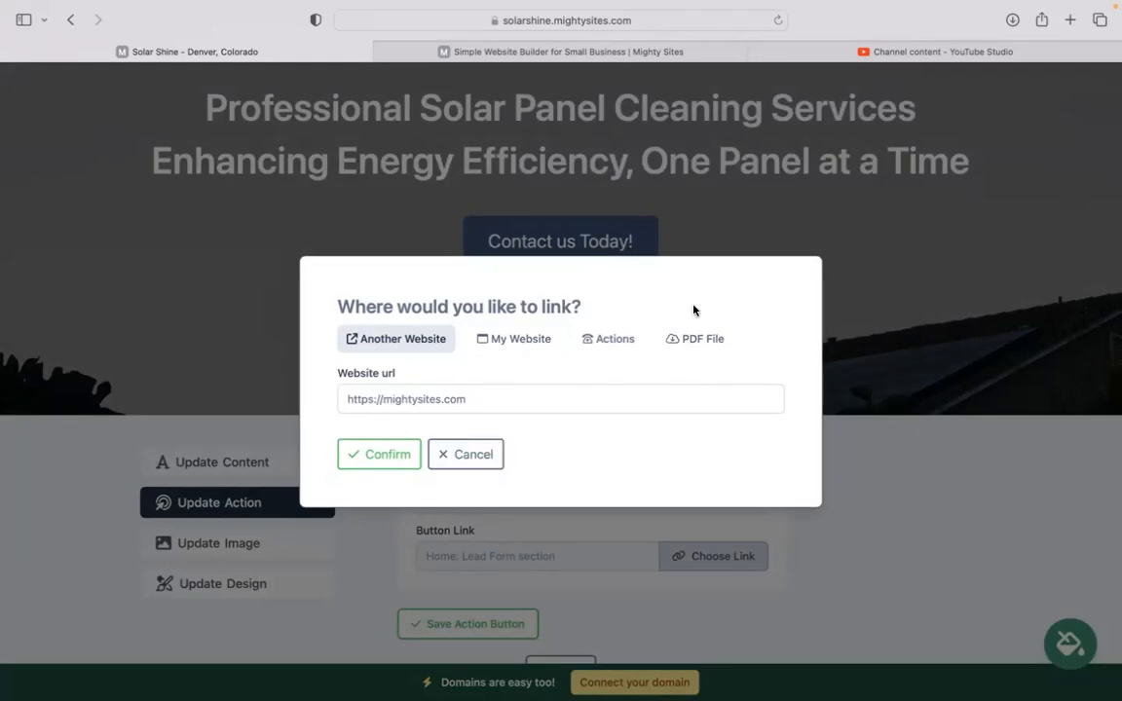
pyautogui.click(481, 455)
pyautogui.scroll(-3, 546, 468)
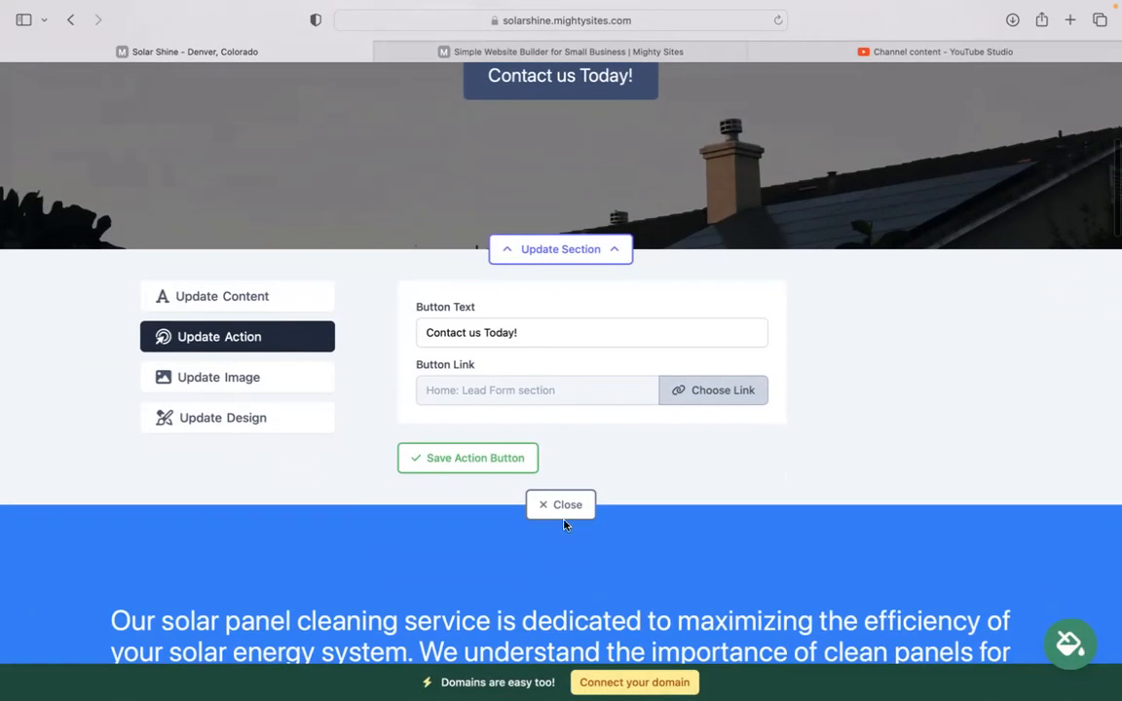
pyautogui.click(567, 507)
pyautogui.scroll(-5, 571, 522)
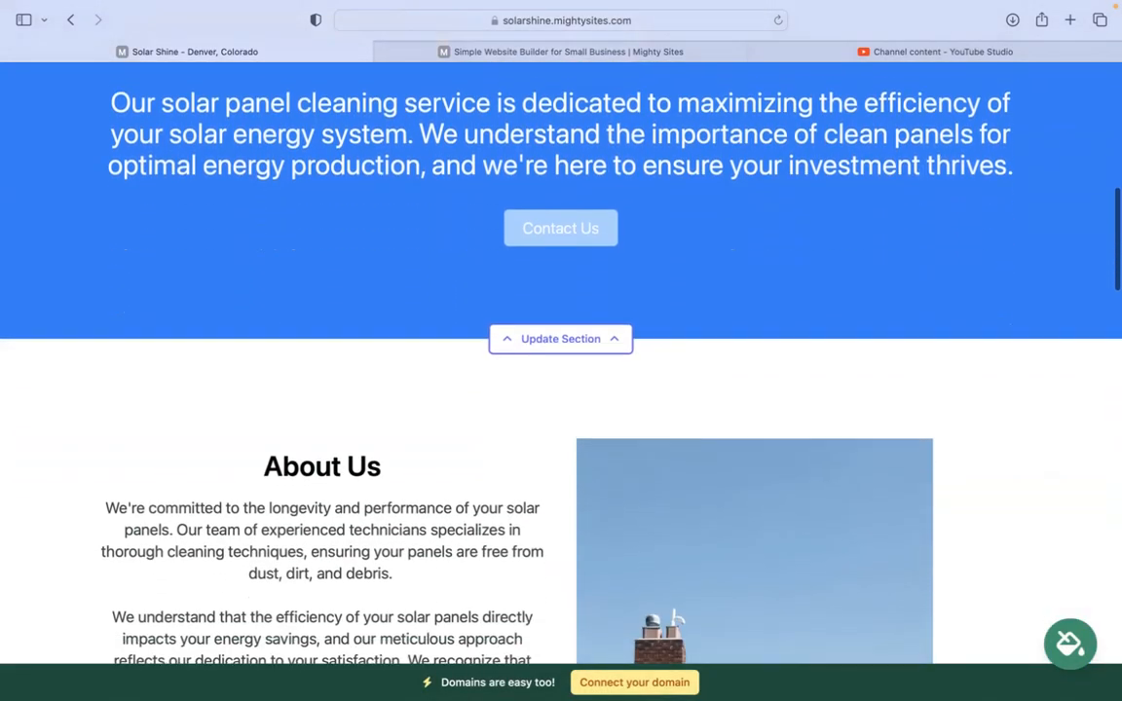
pyautogui.scroll(-15, 561, 360)
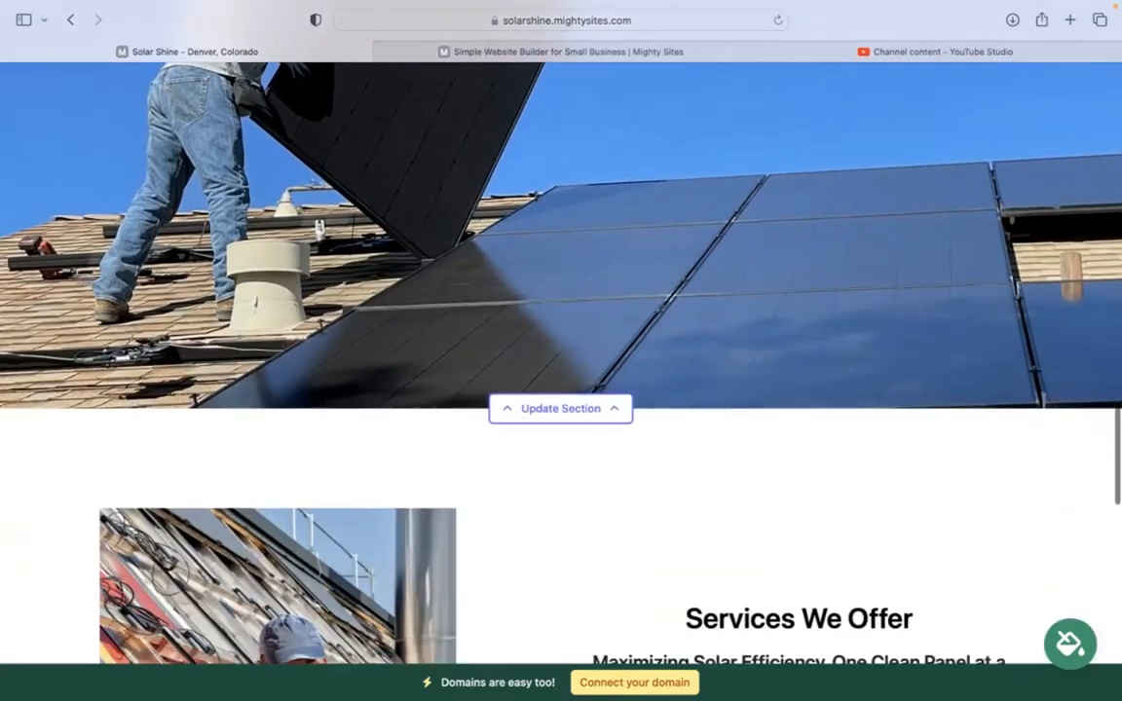
pyautogui.scroll(-10, 928, 379)
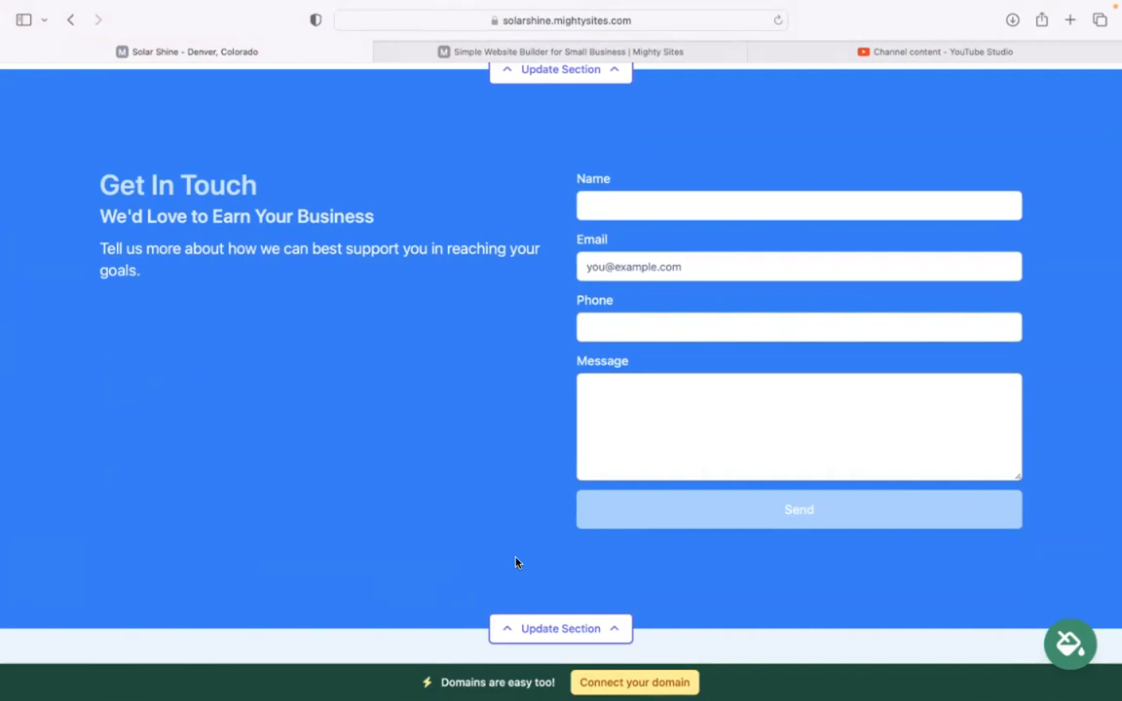
pyautogui.scroll(-2, 517, 562)
pyautogui.scroll(4, 517, 561)
pyautogui.scroll(5, 681, 658)
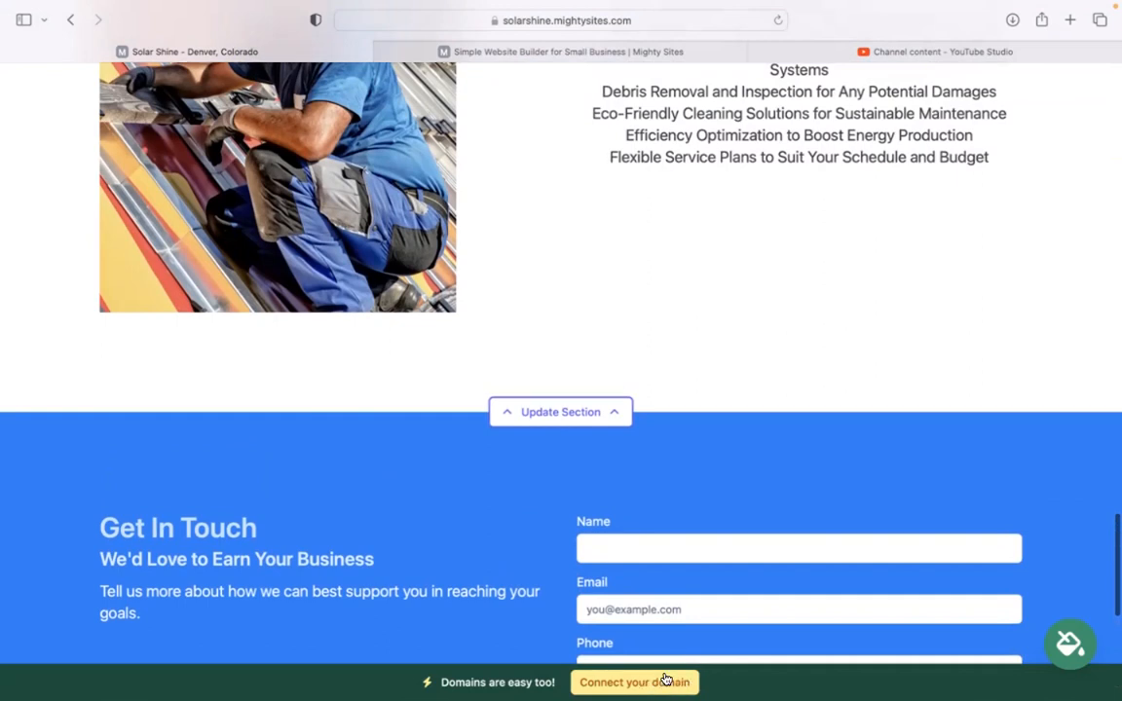
pyautogui.scroll(5, 561, 351)
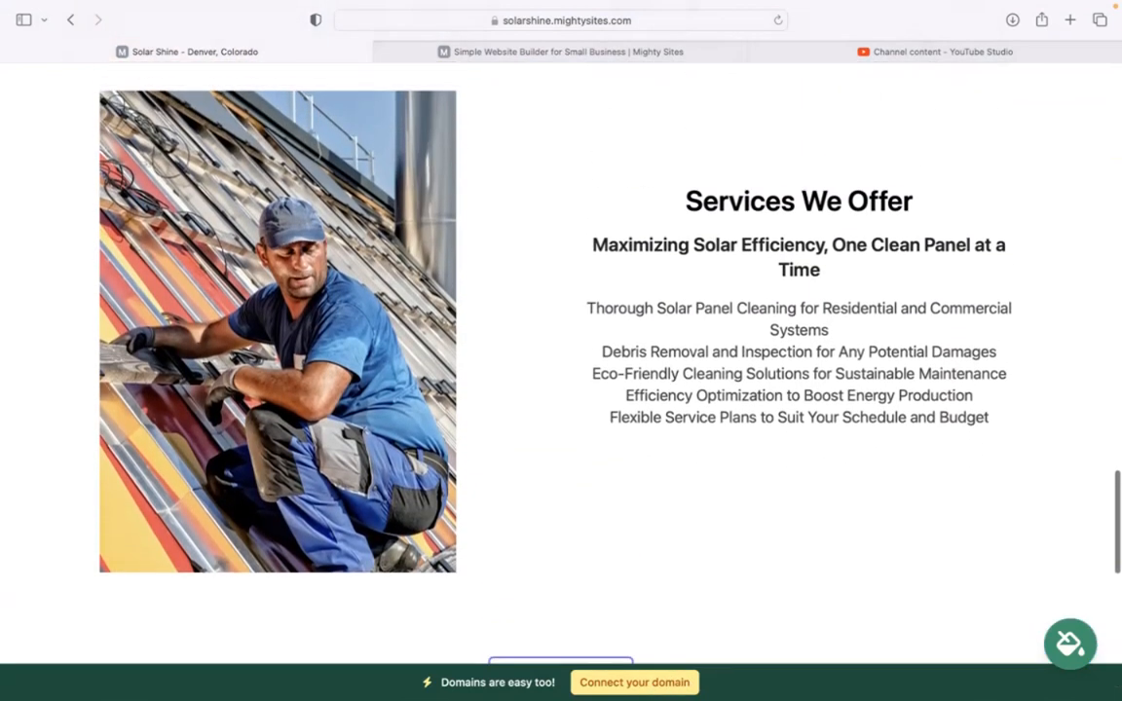
pyautogui.scroll(5, 561, 351)
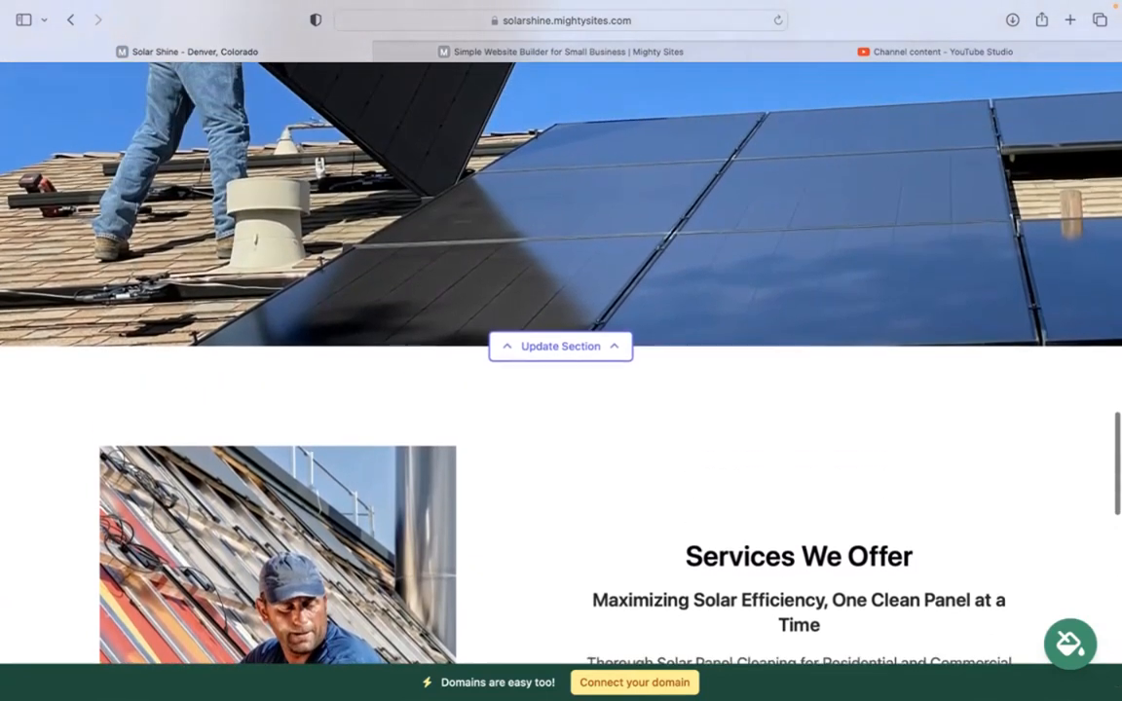
pyautogui.scroll(8, 561, 351)
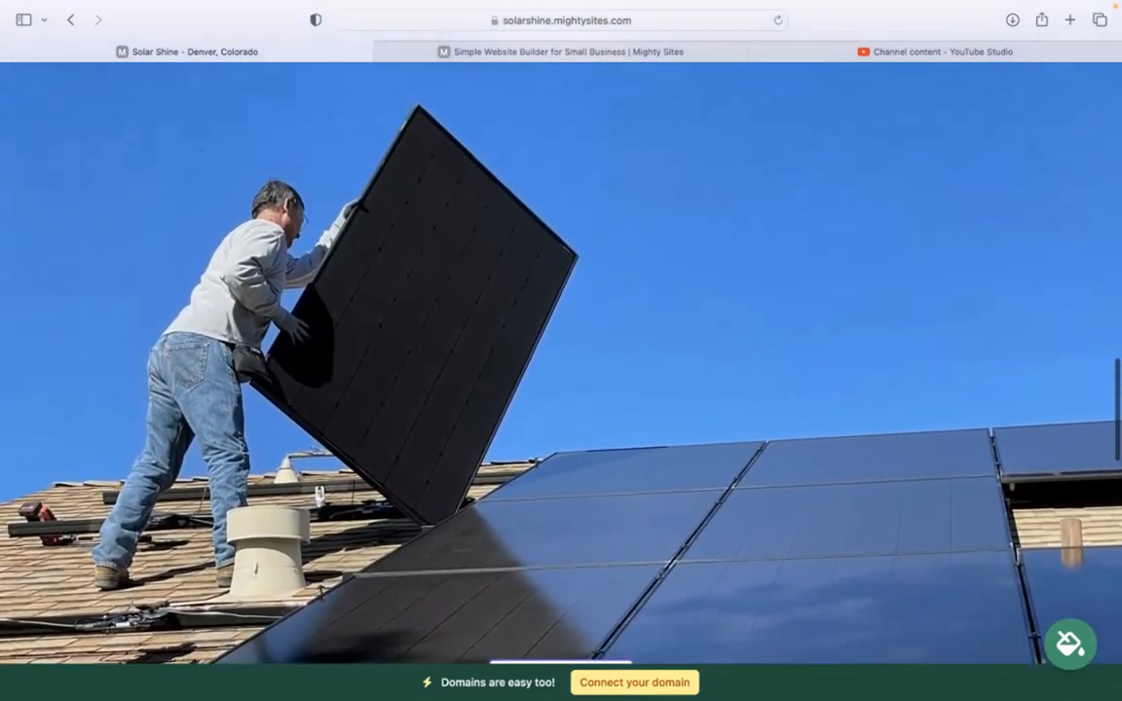
pyautogui.scroll(5, 561, 351)
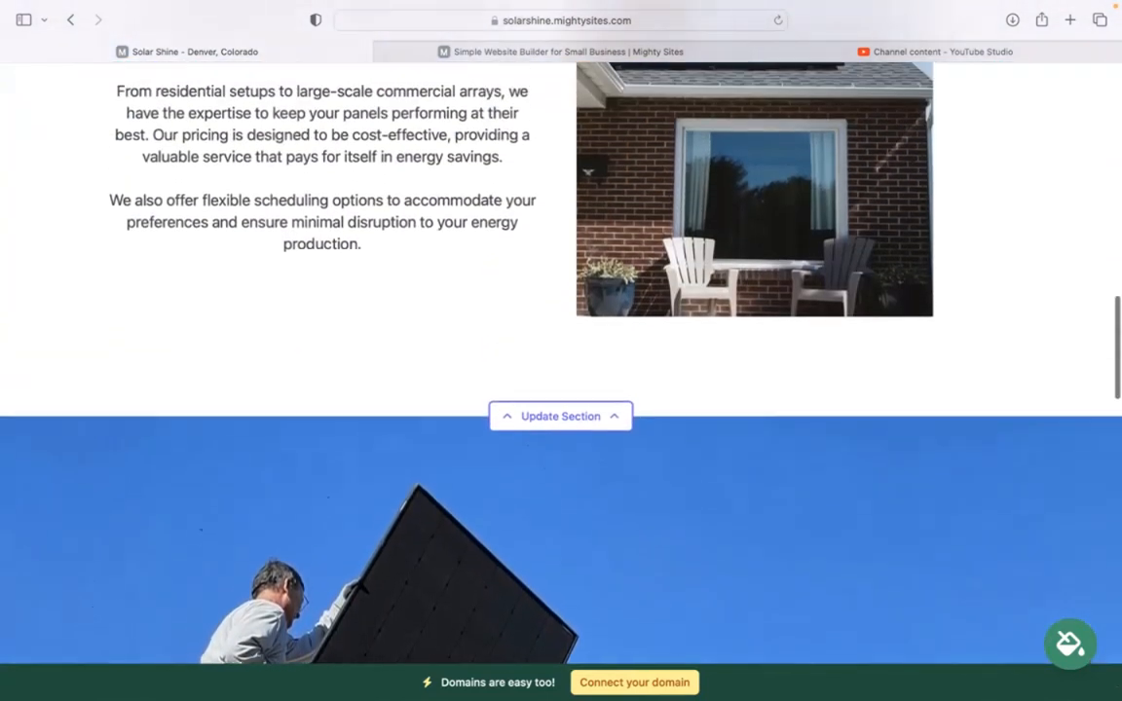
pyautogui.scroll(2, 561, 351)
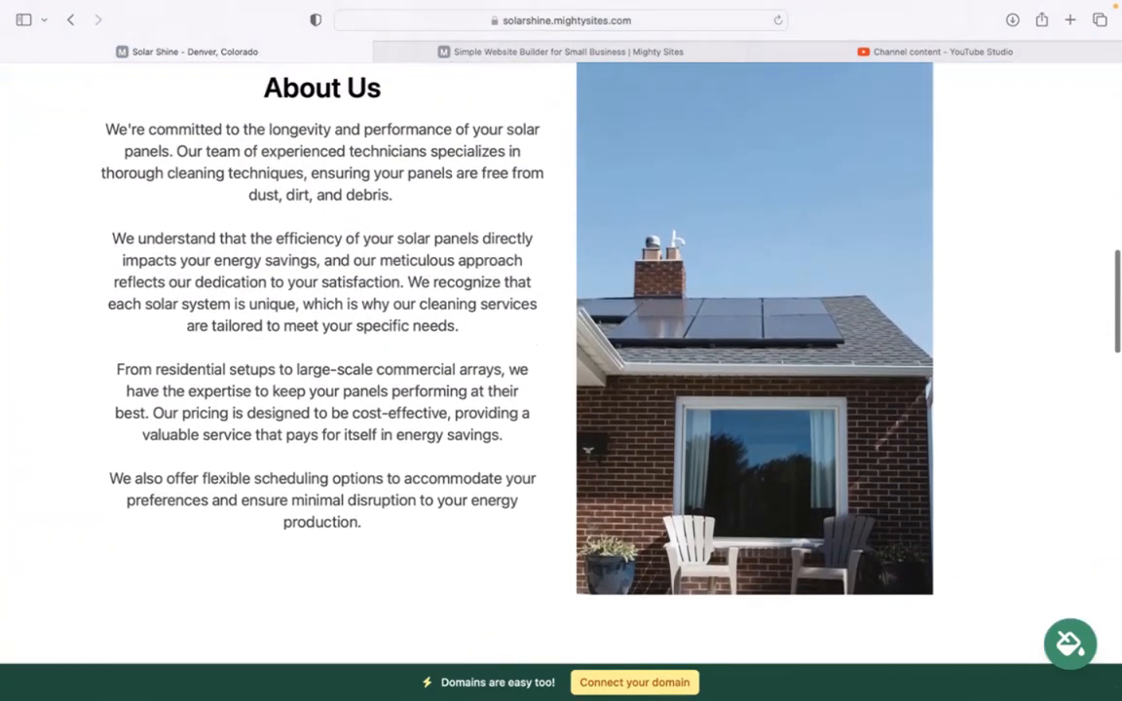
pyautogui.scroll(5, 561, 350)
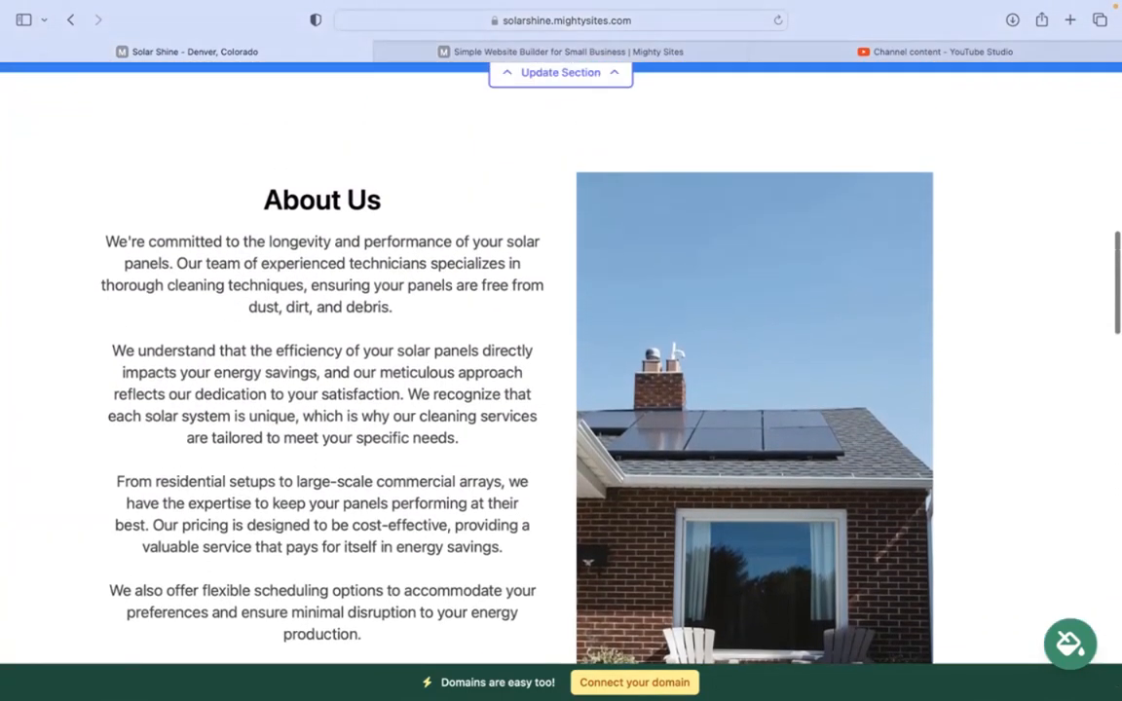
pyautogui.scroll(5, 561, 350)
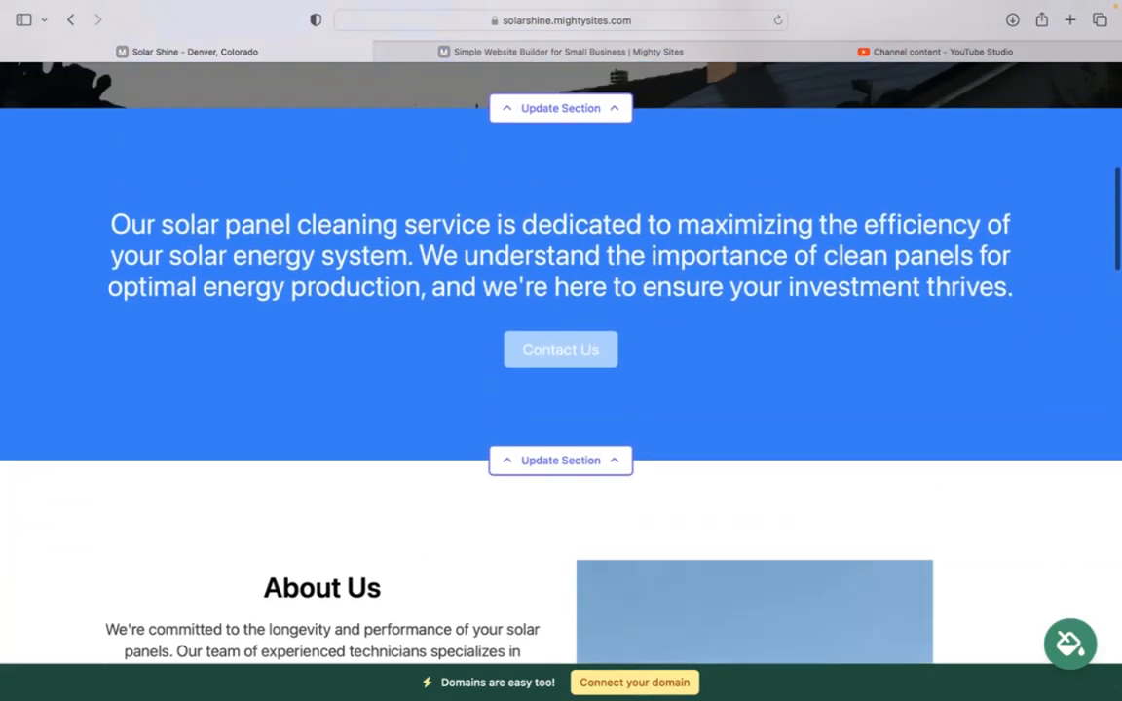
pyautogui.scroll(5, 561, 350)
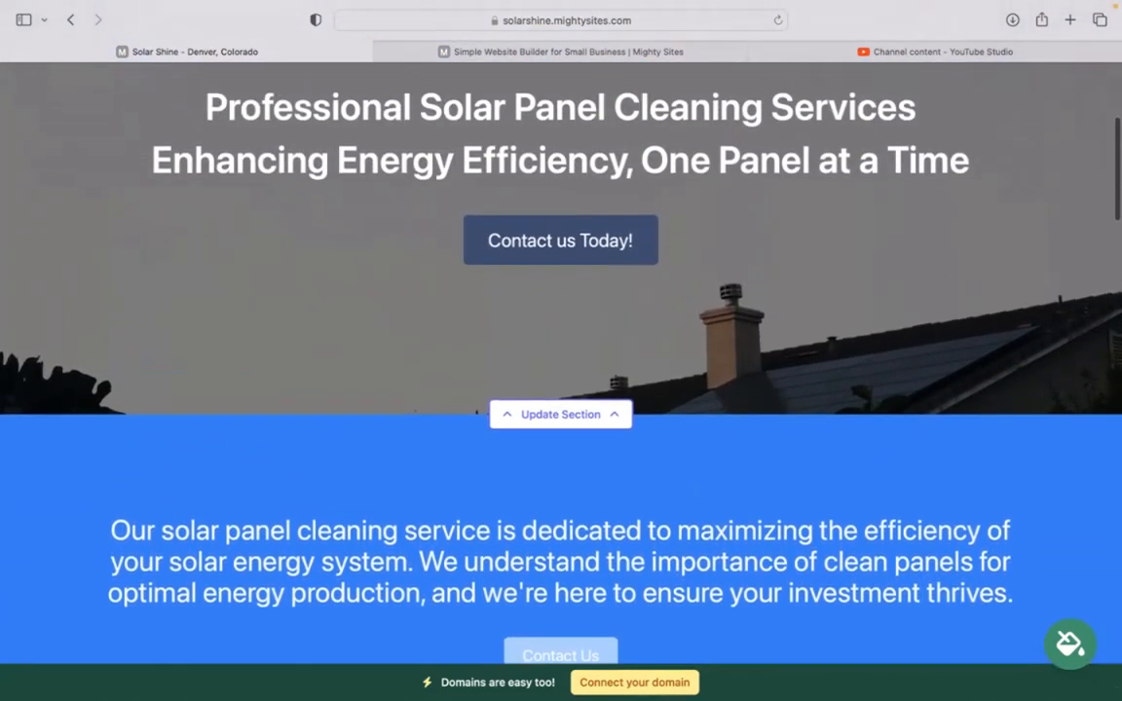
pyautogui.scroll(3, 561, 350)
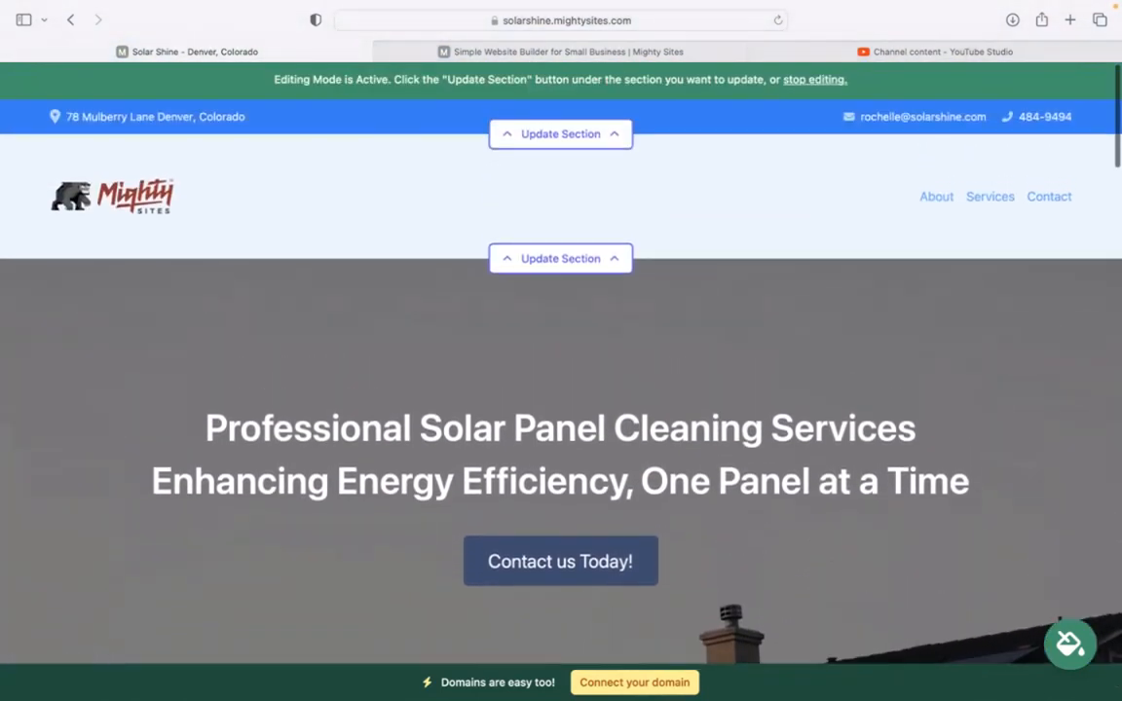
pyautogui.scroll(-1, 561, 351)
pyautogui.scroll(-7, 562, 351)
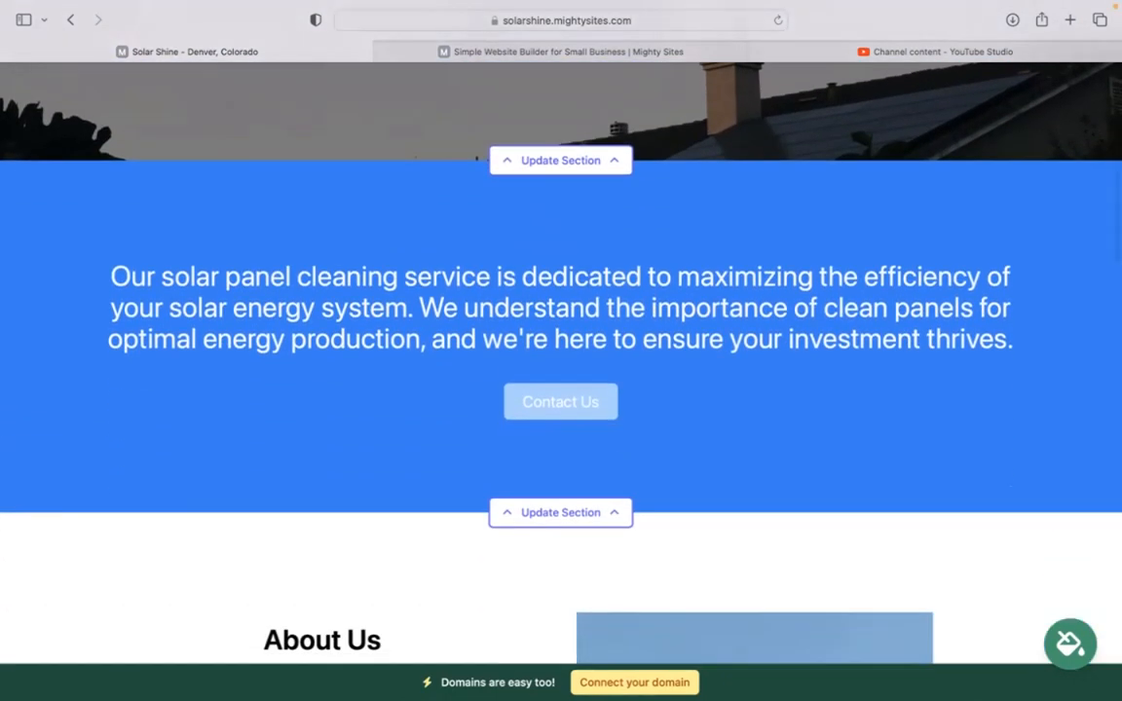
pyautogui.scroll(-7, 561, 350)
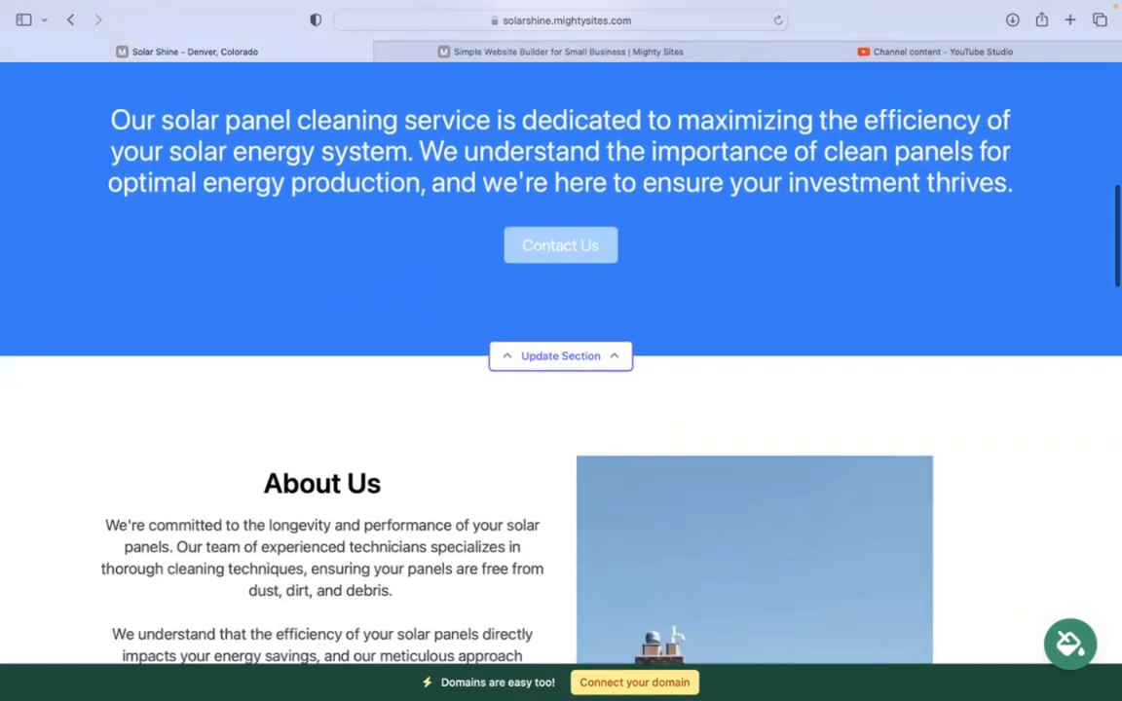